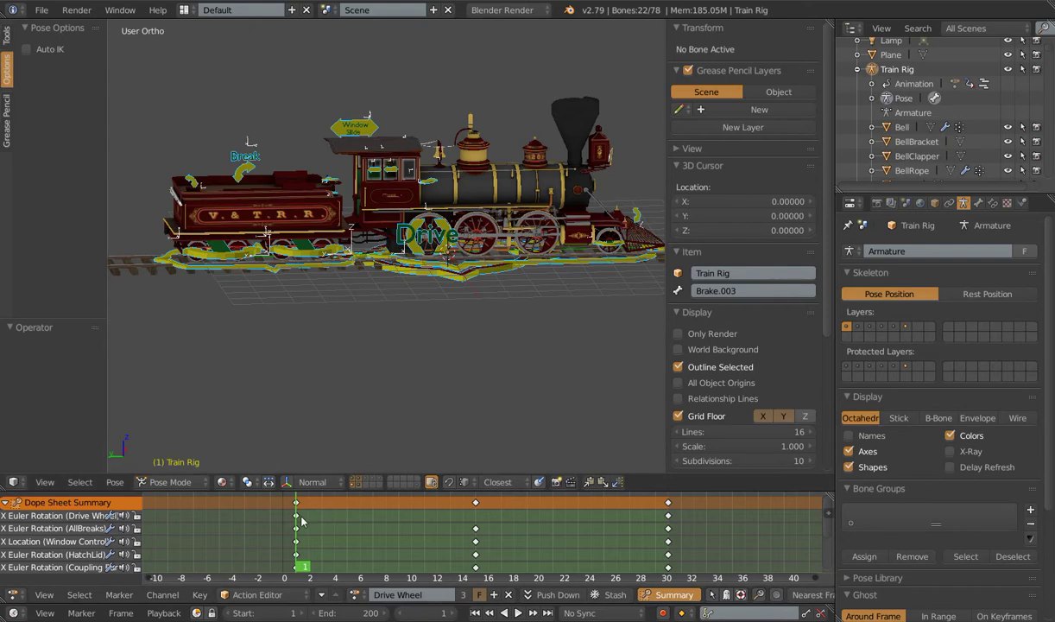
- Play back the train rig's animation and examine the motion of the drive wheels and rods
{"action": "key", "text": "alt+a"}
{"action": "scroll", "coordinate": [496, 308], "scroll_direction": "up", "scroll_amount": 3}
{"action": "scroll", "coordinate": [497, 308], "scroll_direction": "up", "scroll_amount": 1}
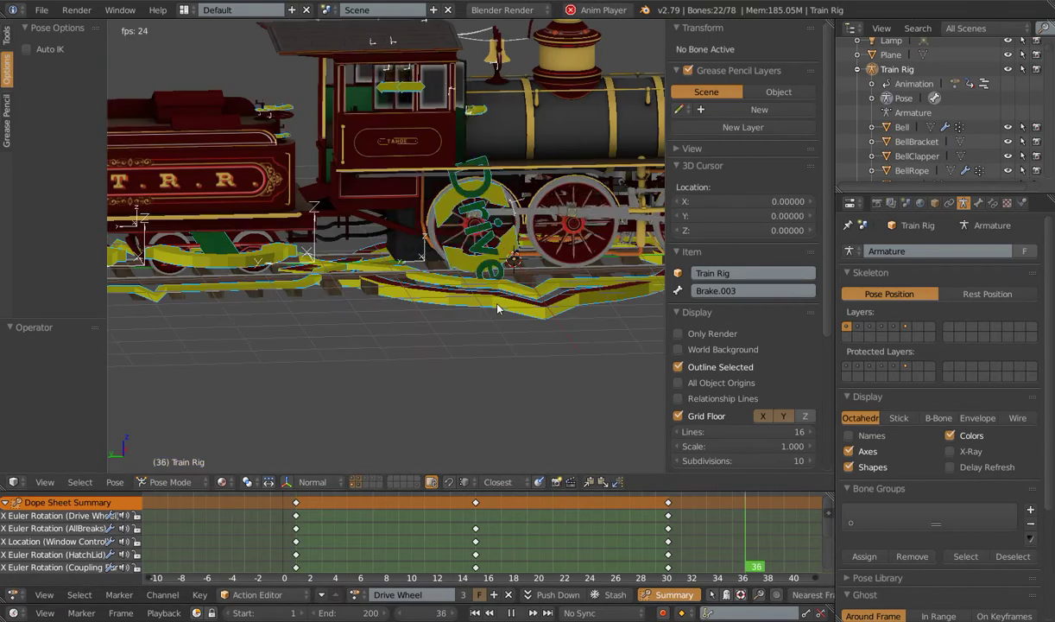
{"action": "scroll", "coordinate": [498, 308], "scroll_direction": "down", "scroll_amount": 1}
{"action": "middle_click_drag", "start_coordinate": [498, 308], "coordinate": [453, 335], "text": "shift"}
{"action": "key", "text": "alt+a"}
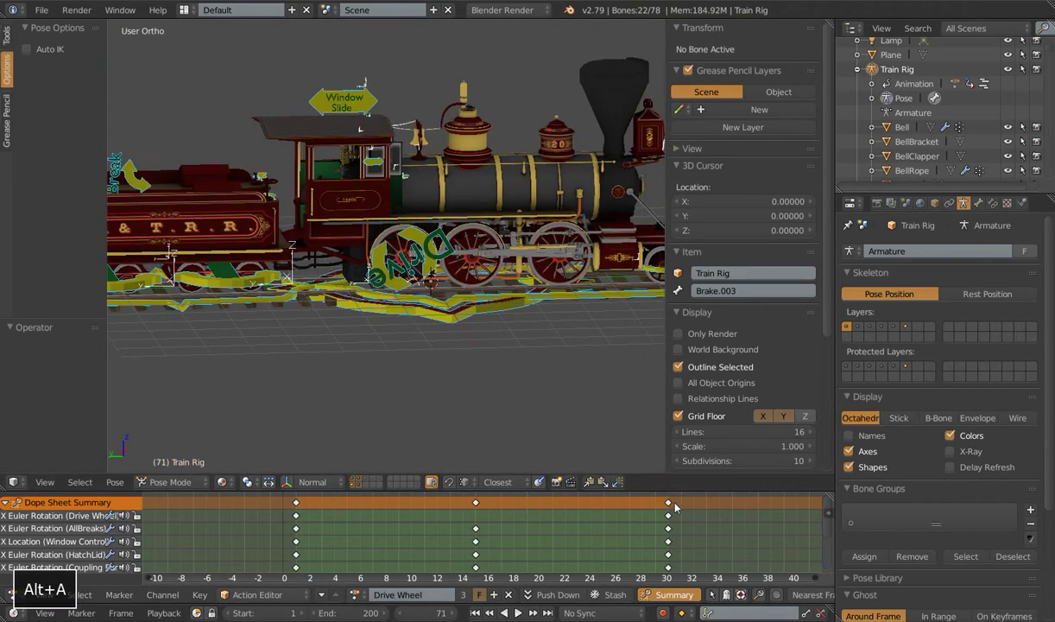
- Move the final keyframes of the Drive Wheel action to frame 29 and preview the wheel rotation around frame 15
{"action": "left_click", "coordinate": [667, 502]}
{"action": "key", "text": "g"}
{"action": "left_click", "coordinate": [654, 506]}
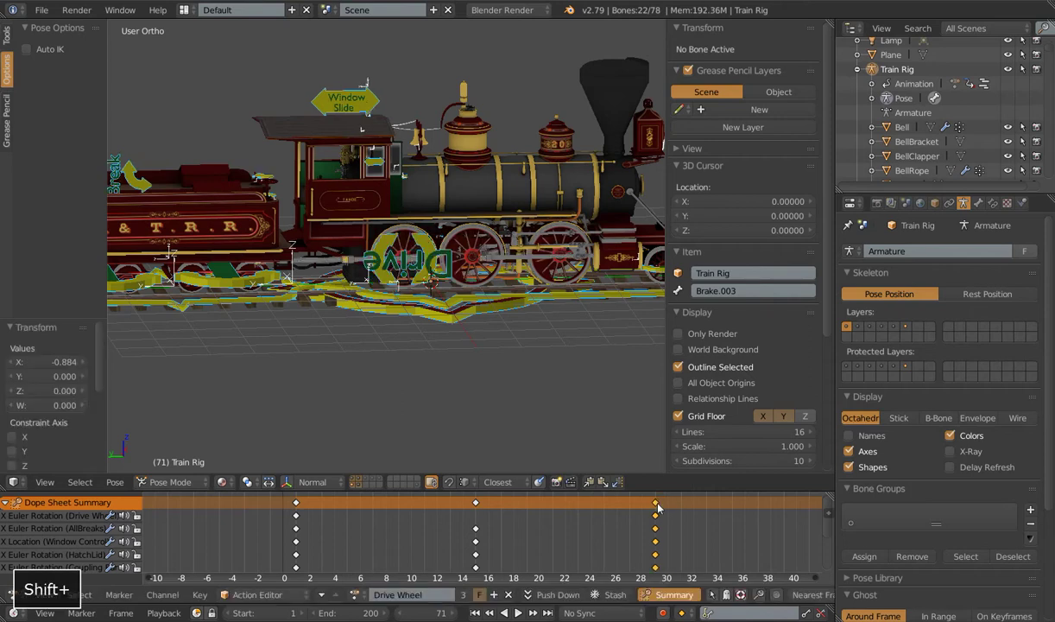
{"action": "left_click_drag", "start_coordinate": [284, 518], "coordinate": [438, 555]}
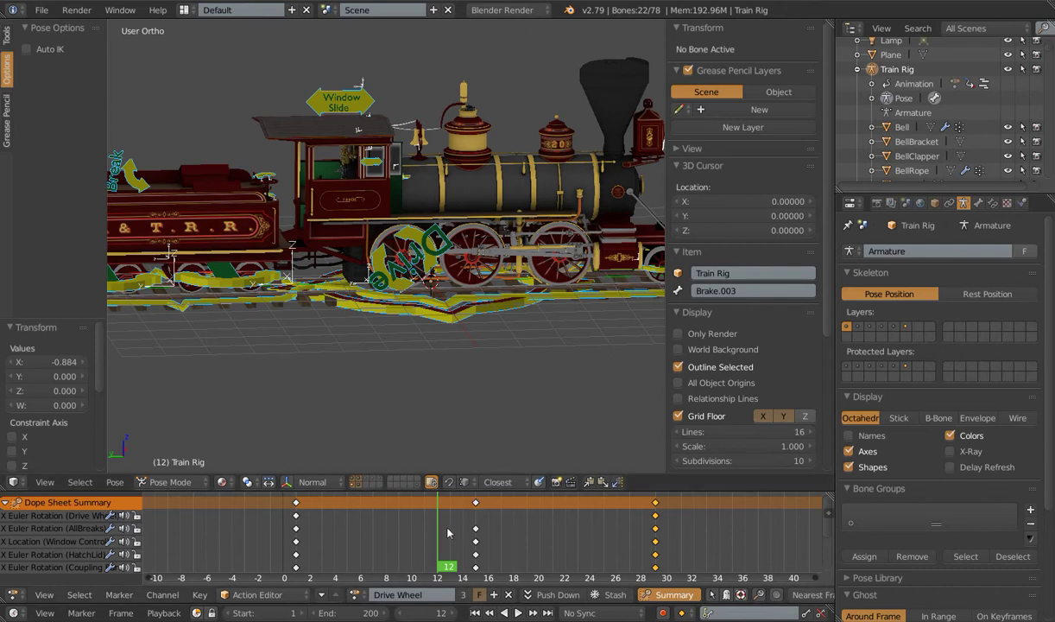
{"action": "key", "text": "alt+a"}
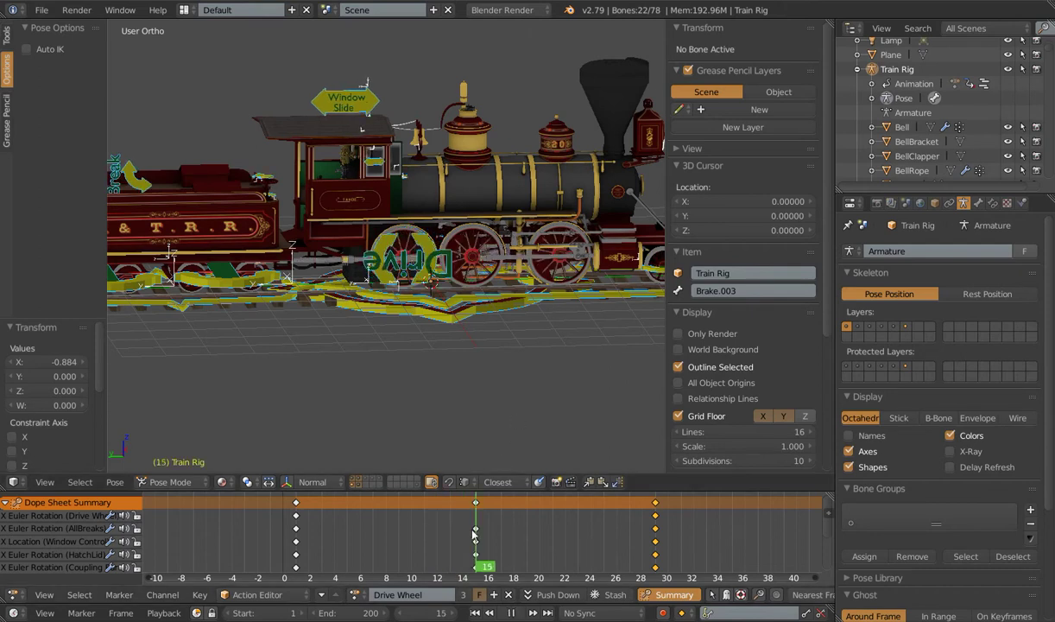
{"action": "key", "text": "alt+a"}
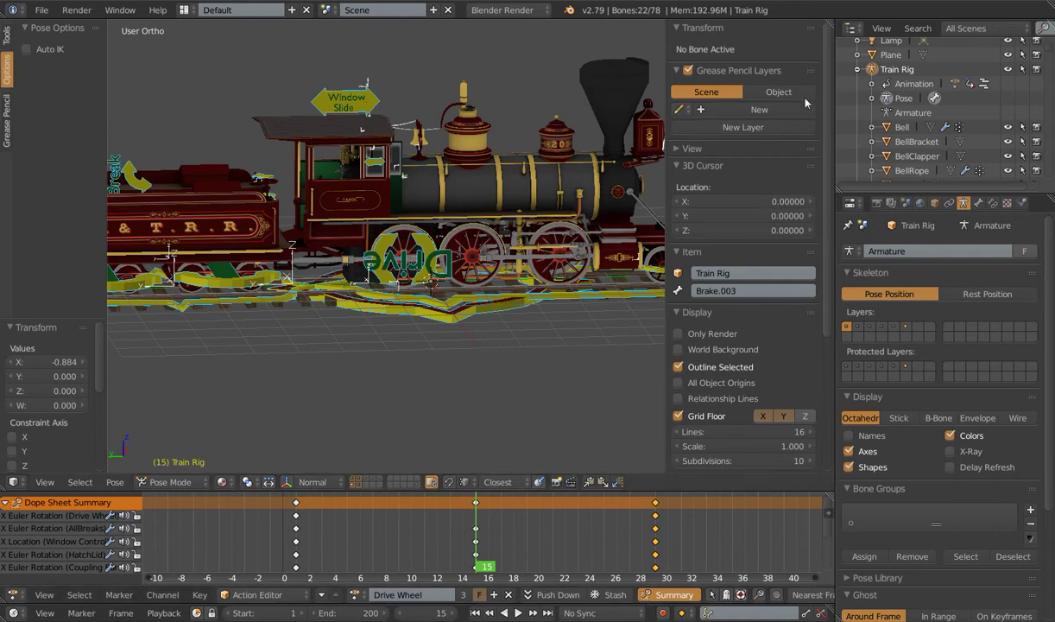
- Select the Drive Wheel bone, play its animation and scrub back to frame 15
{"action": "right_click", "coordinate": [367, 243]}
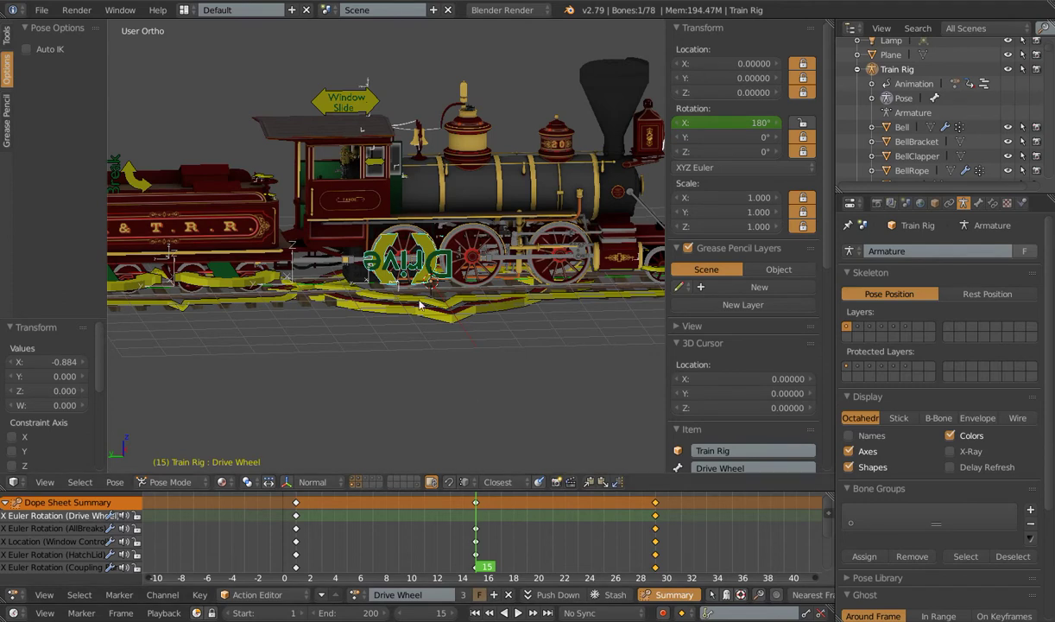
{"action": "key", "text": "alt+a"}
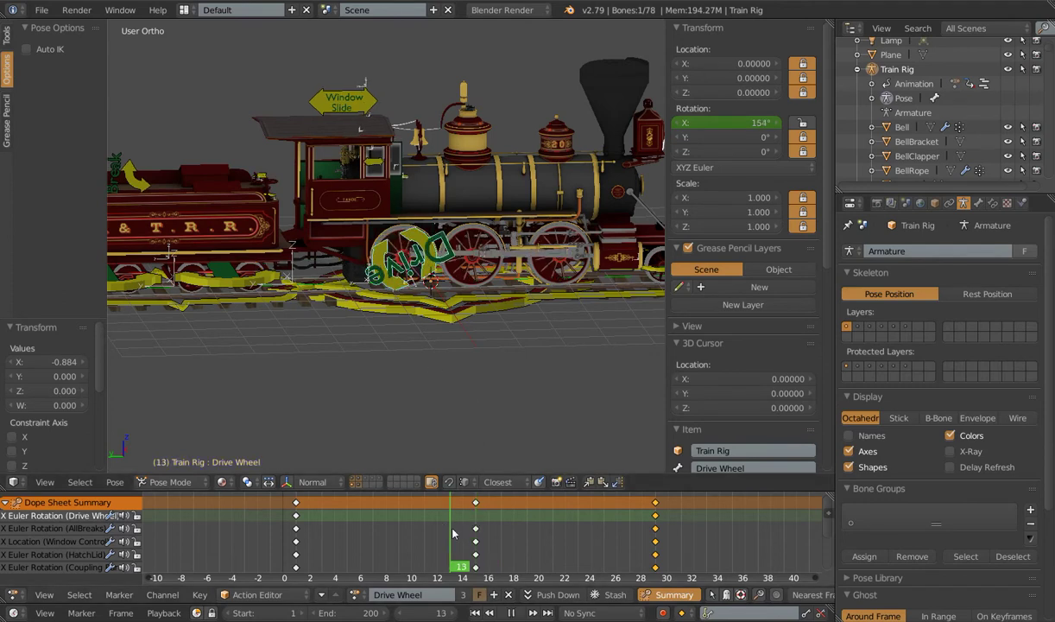
{"action": "left_click_drag", "start_coordinate": [507, 538], "coordinate": [475, 524]}
- Move the final keyframe column back to frame 30 and check the wheel rotation around frame 15
{"action": "right_click", "coordinate": [655, 503]}
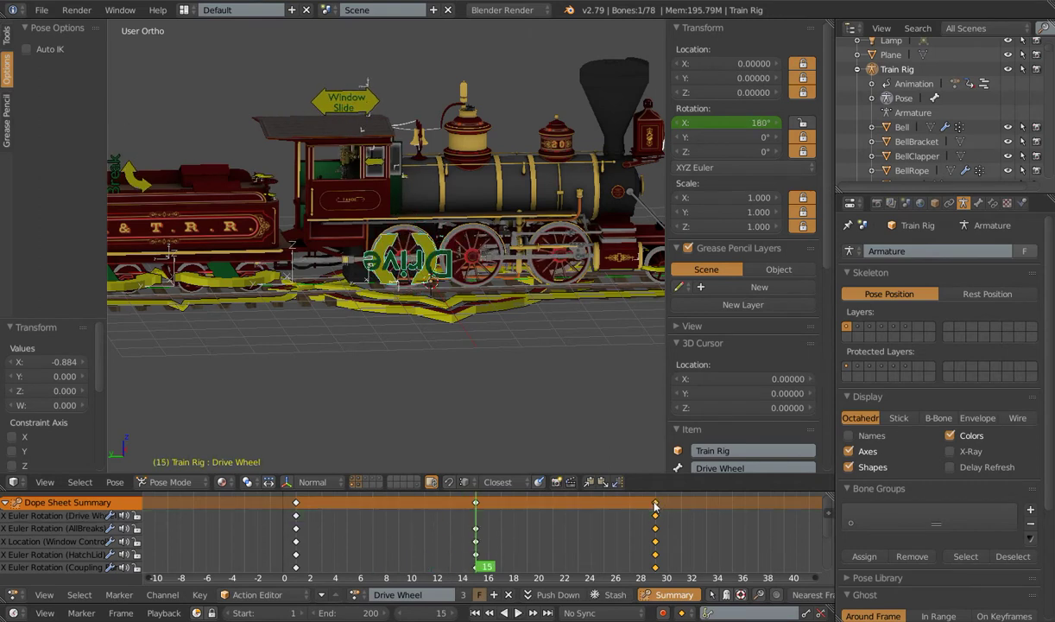
{"action": "key", "text": "g"}
{"action": "left_click", "coordinate": [667, 505]}
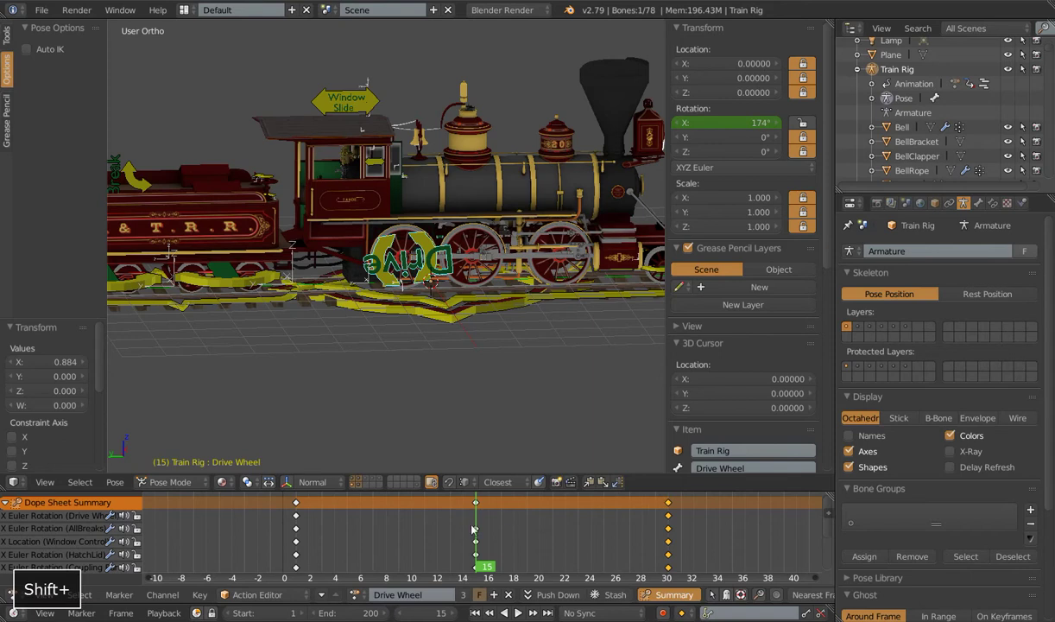
{"action": "mouse_move", "coordinate": [472, 529]}
{"action": "left_mouse_down"}
{"action": "mouse_move", "coordinate": [488, 537]}
{"action": "mouse_move", "coordinate": [456, 542]}
{"action": "mouse_move", "coordinate": [477, 542]}
{"action": "left_mouse_up"}
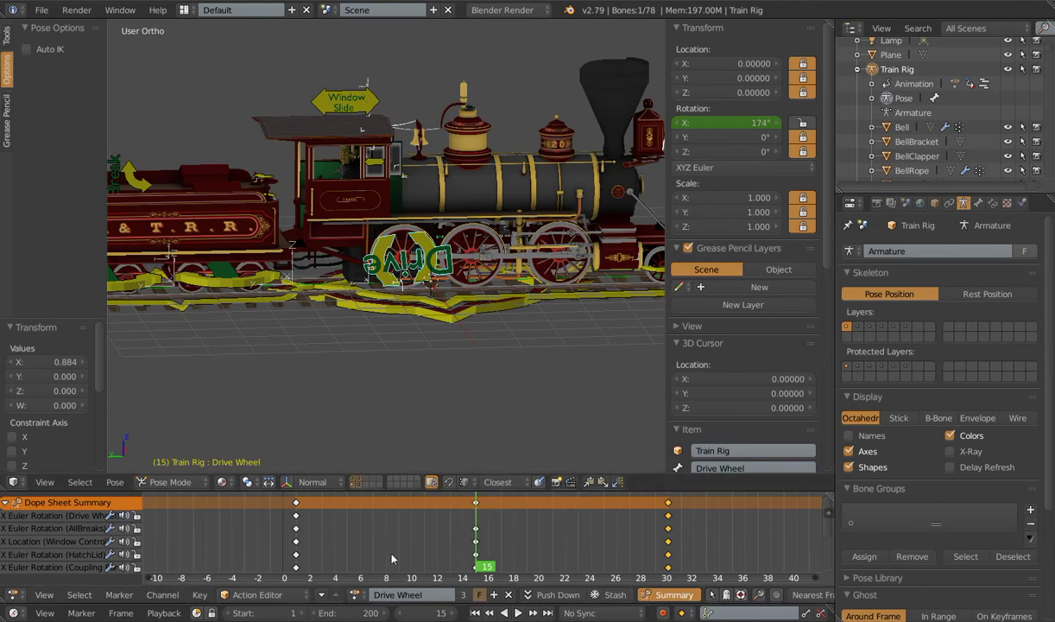
- Hide the layer with the train body and turn off the armature's custom bone shapes
{"action": "left_click", "coordinate": [354, 481], "text": "shift"}
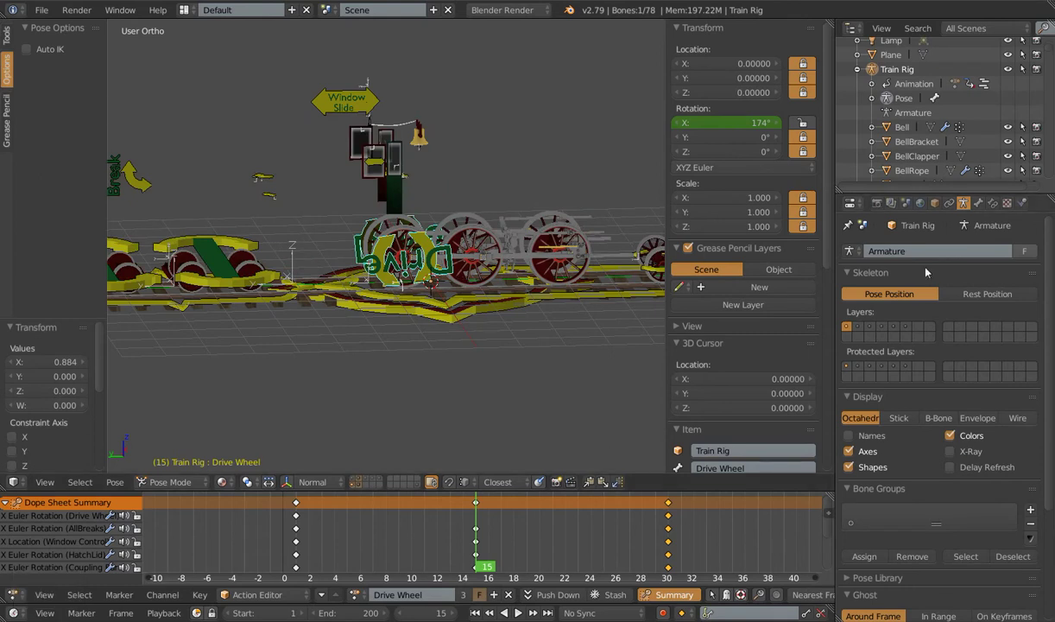
{"action": "left_click", "coordinate": [978, 202]}
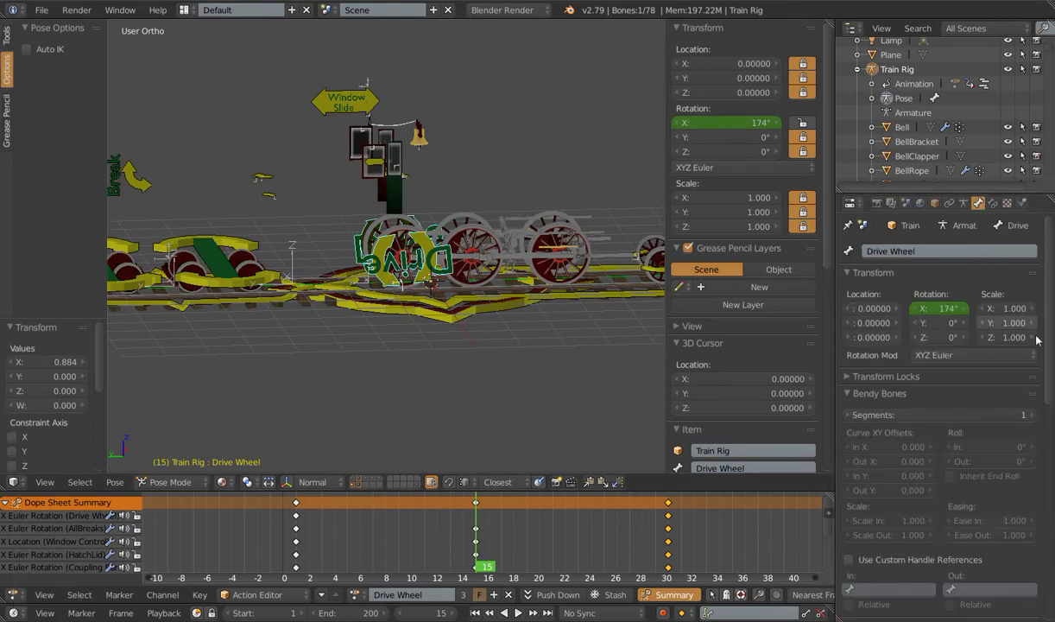
{"action": "scroll", "coordinate": [1051, 336], "scroll_direction": "down", "scroll_amount": 8}
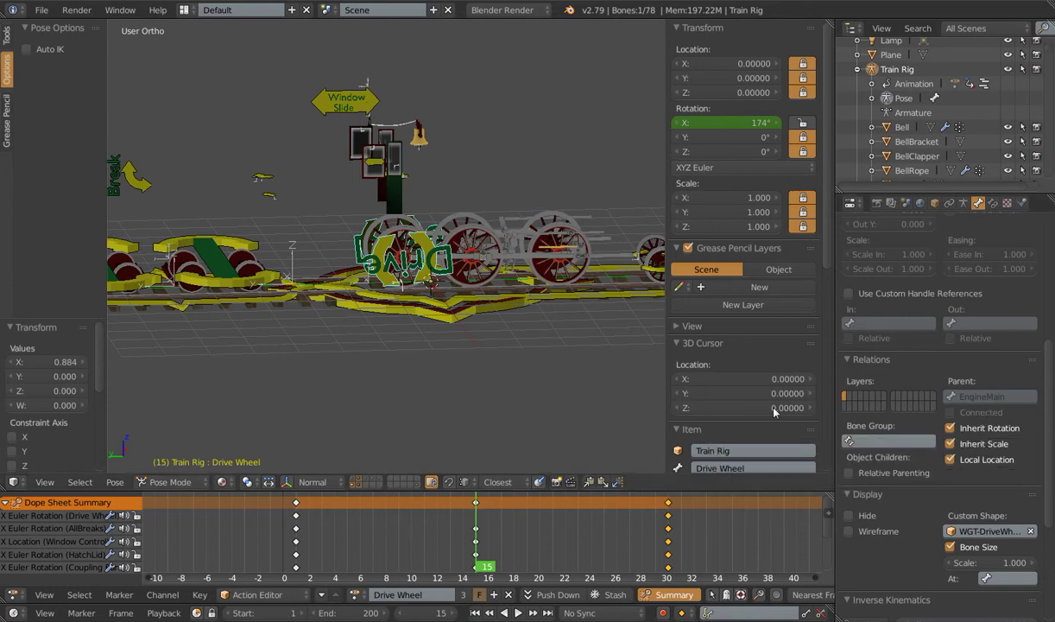
{"action": "left_click", "coordinate": [963, 202]}
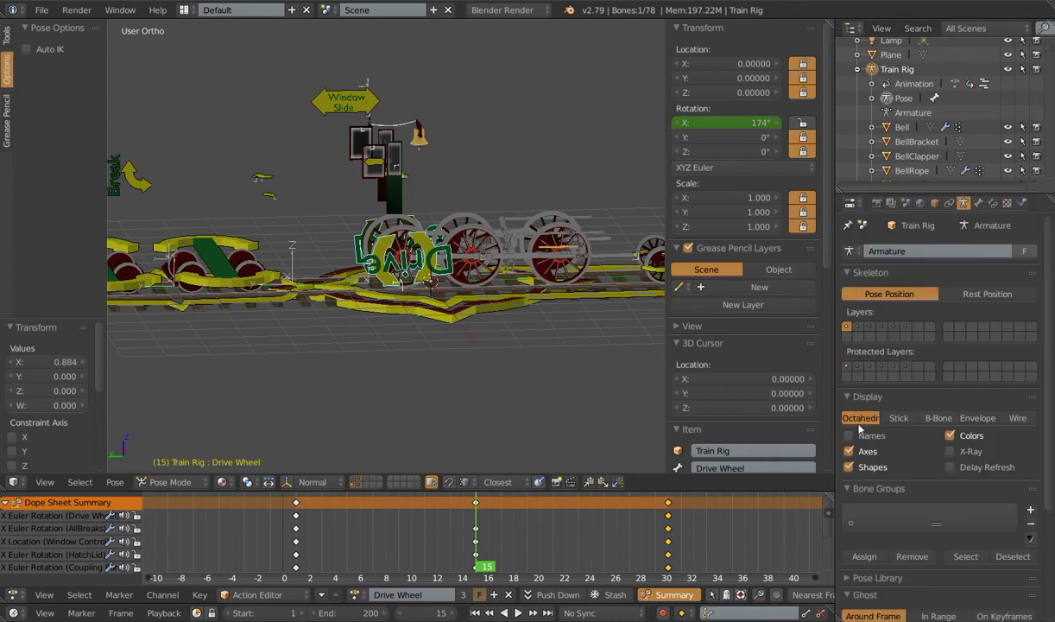
{"action": "left_click", "coordinate": [848, 466], "text": "shift"}
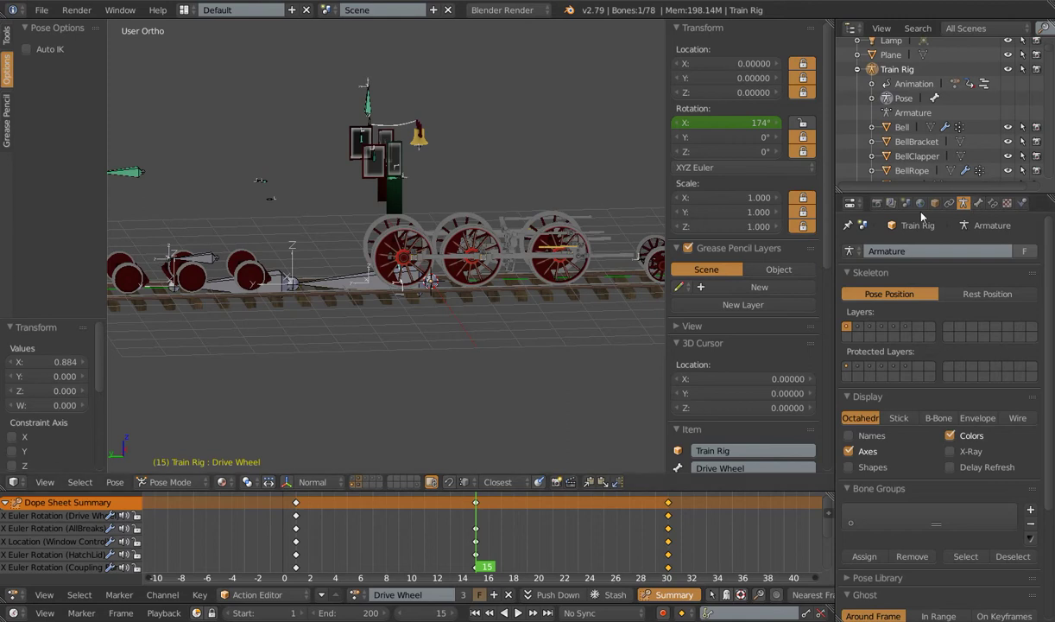
- Set the Train Rig object's maximum draw type to Wire
{"action": "scroll", "coordinate": [897, 444], "scroll_direction": "down", "scroll_amount": 3}
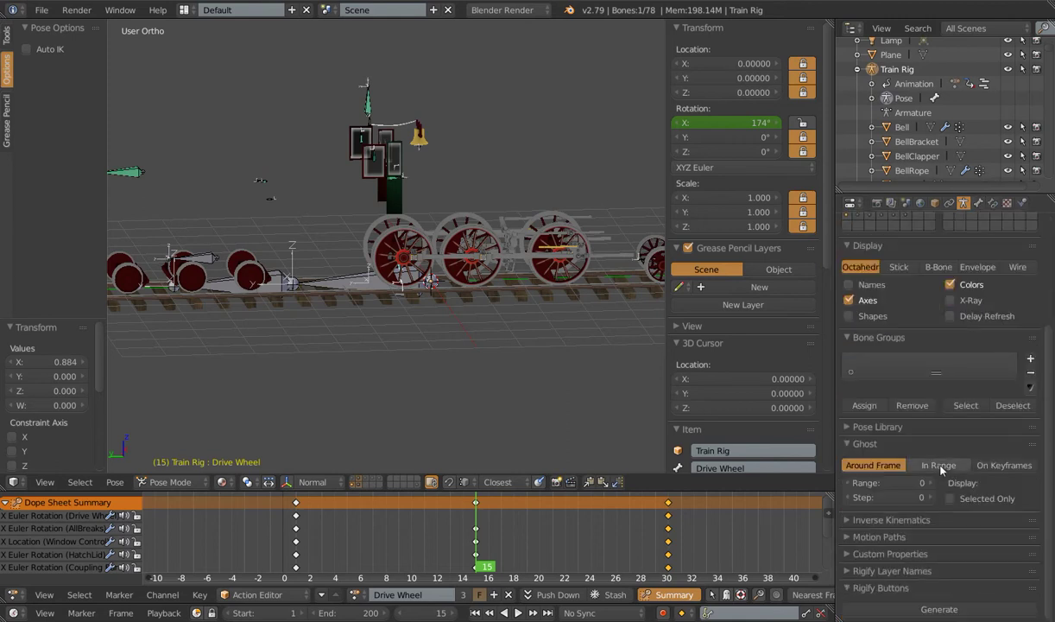
{"action": "left_click", "coordinate": [935, 203]}
{"action": "scroll", "coordinate": [867, 428], "scroll_direction": "down", "scroll_amount": 6}
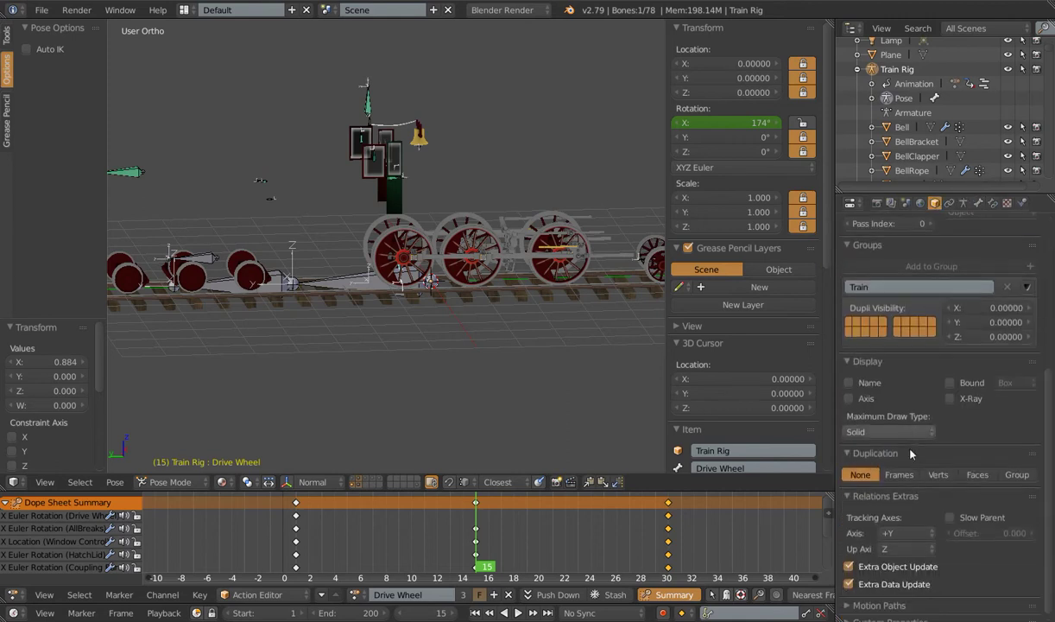
{"action": "left_click", "coordinate": [890, 432]}
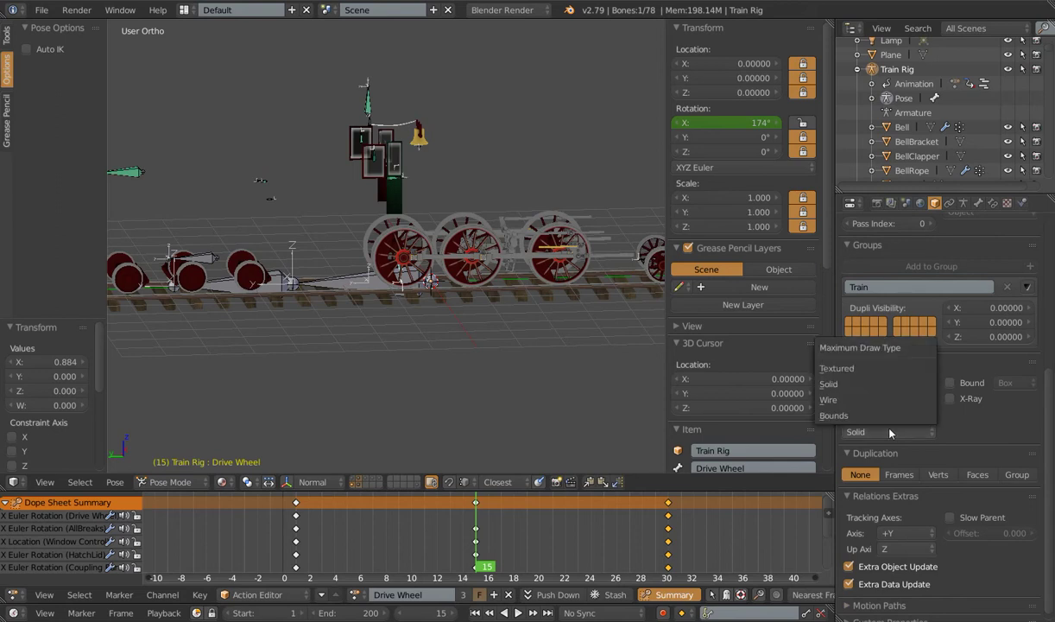
{"action": "left_click", "coordinate": [845, 400]}
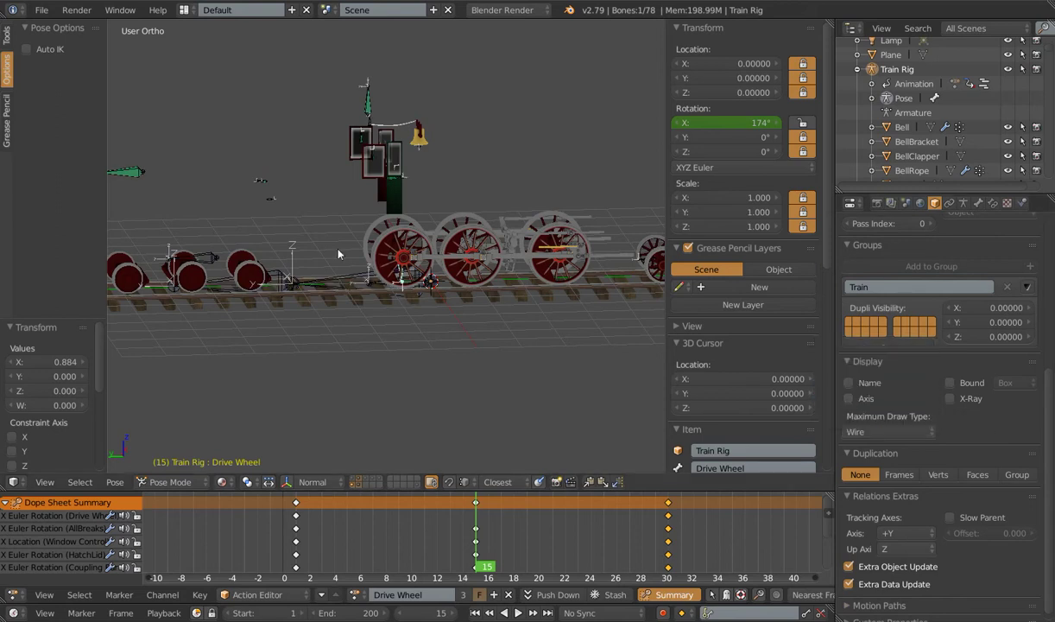
- Select the EngineMain bone running beneath the driving wheels
{"action": "middle_click_drag", "start_coordinate": [459, 311], "coordinate": [519, 308], "text": "shift"}
{"action": "scroll", "coordinate": [466, 299], "scroll_direction": "up", "scroll_amount": 3}
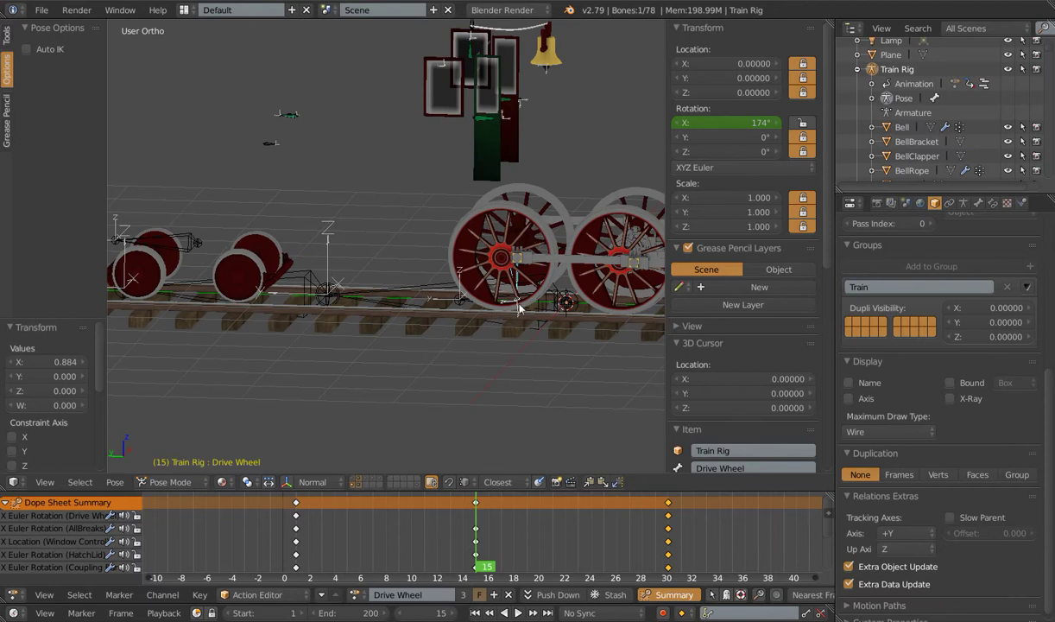
{"action": "right_click", "coordinate": [556, 293]}
{"action": "right_click", "coordinate": [549, 288]}
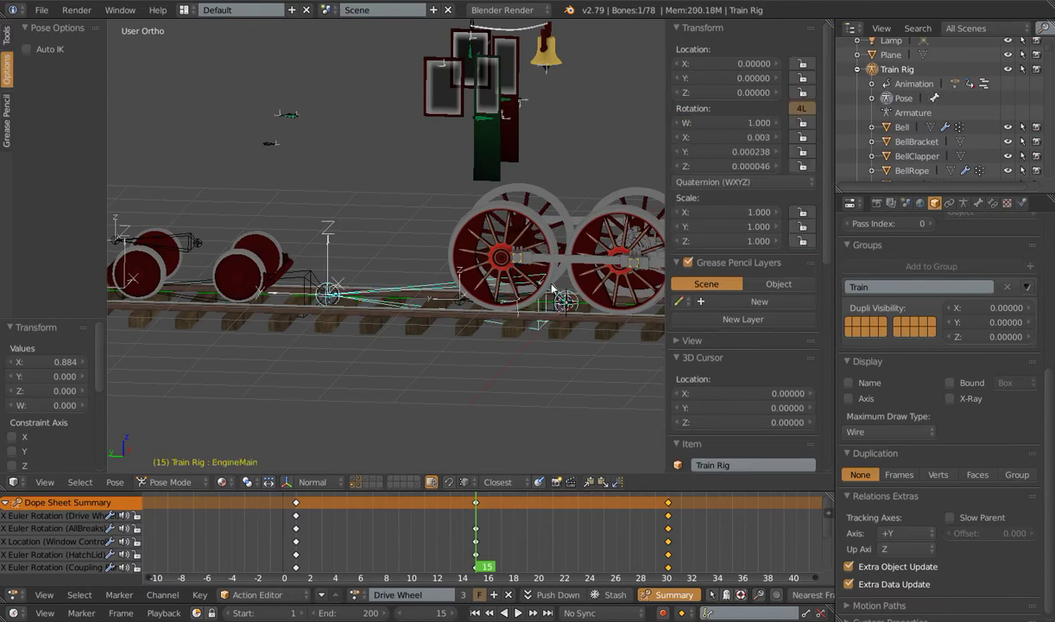
{"action": "middle_click_drag", "start_coordinate": [561, 297], "coordinate": [453, 364], "text": "shift"}
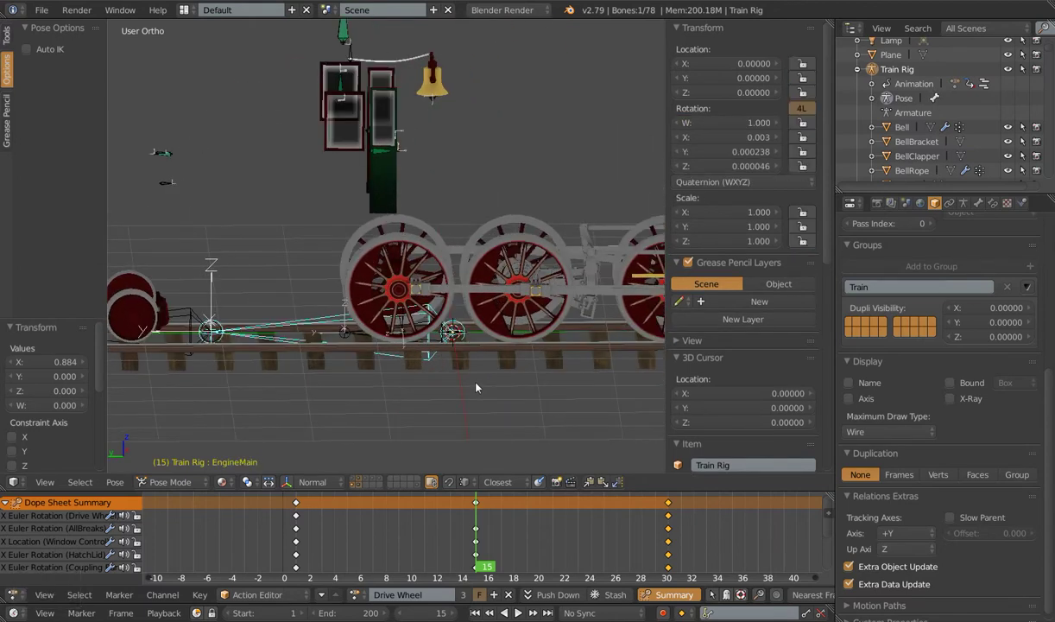
- Show the armature's third and fourth bone layers in addition to the first one
{"action": "left_click", "coordinate": [963, 202]}
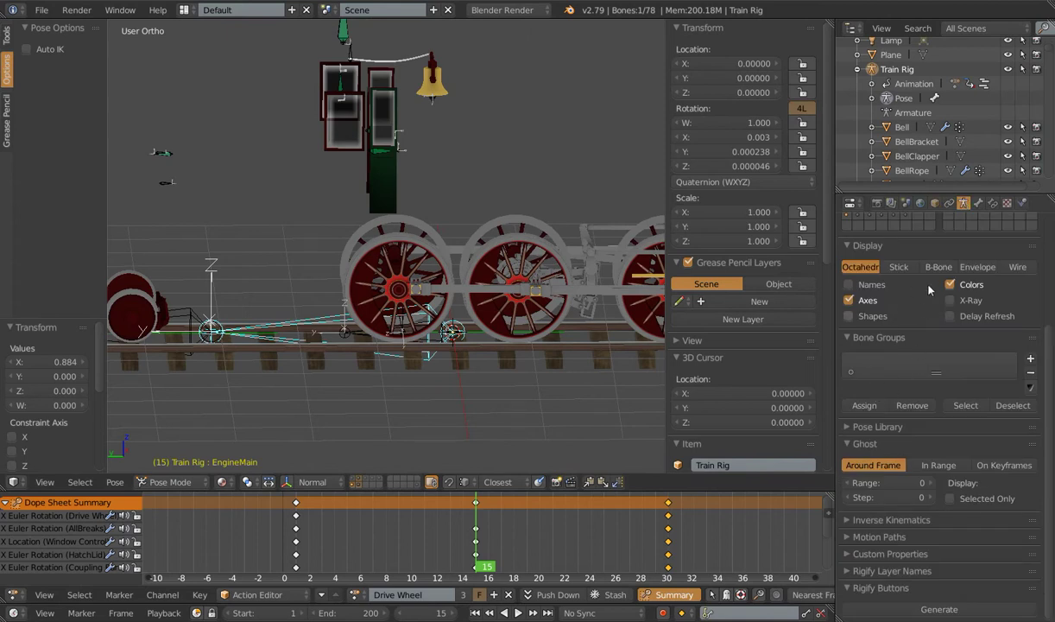
{"action": "scroll", "coordinate": [898, 272], "scroll_direction": "up", "scroll_amount": 3}
{"action": "left_click", "coordinate": [871, 252], "text": "shift"}
{"action": "left_click", "coordinate": [881, 251], "text": "shift"}
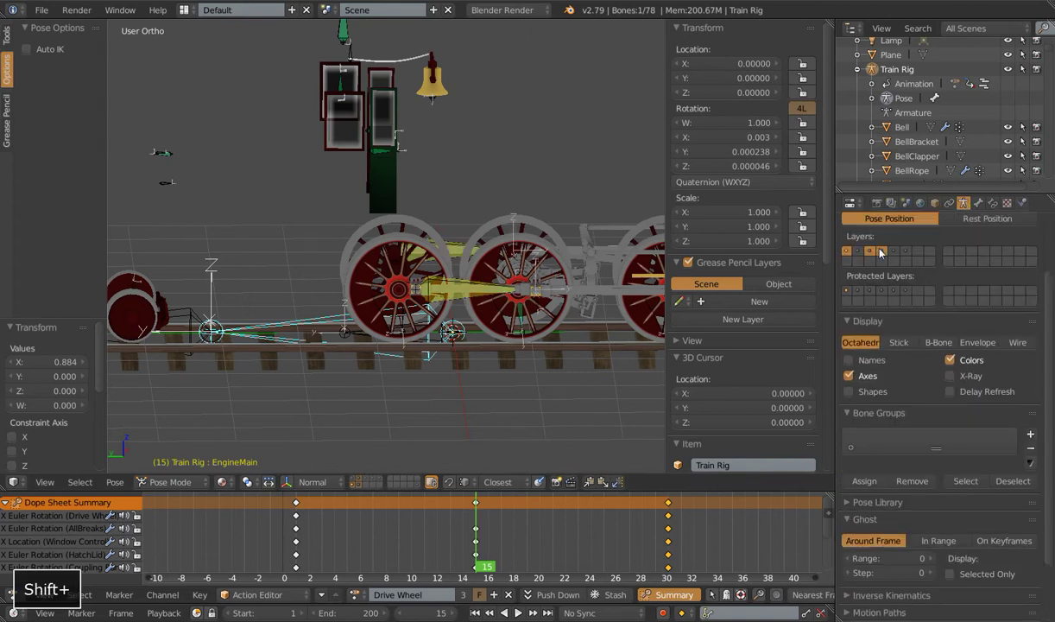
{"action": "middle_click_drag", "start_coordinate": [433, 325], "coordinate": [453, 290], "text": "shift"}
{"action": "scroll", "coordinate": [485, 324], "scroll_direction": "down", "scroll_amount": 2}
{"action": "scroll", "coordinate": [529, 316], "scroll_direction": "up", "scroll_amount": 3}
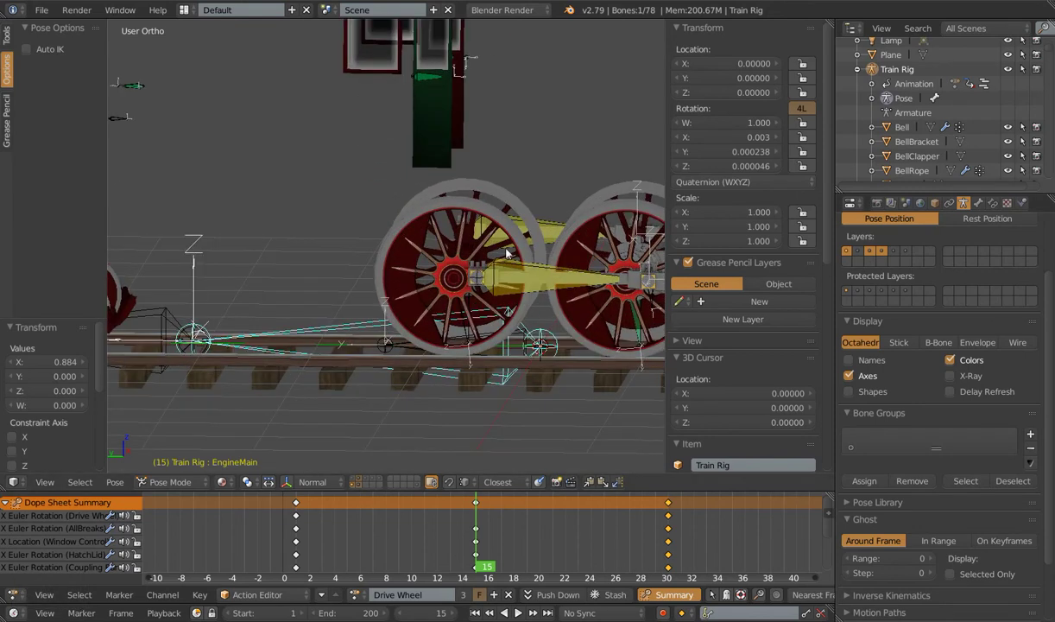
- Clear the pose transforms of all visible bones and return to frame 1
{"action": "key", "text": "a"}
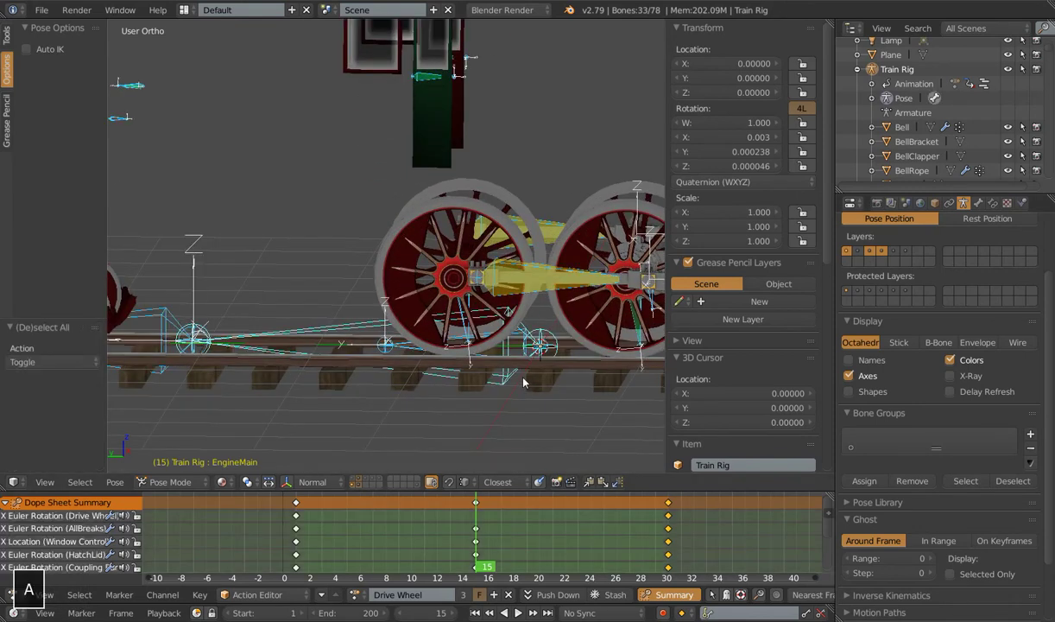
{"action": "key", "text": "alt+g"}
{"action": "key", "text": "alt+s"}
{"action": "key", "text": "shift+Left"}
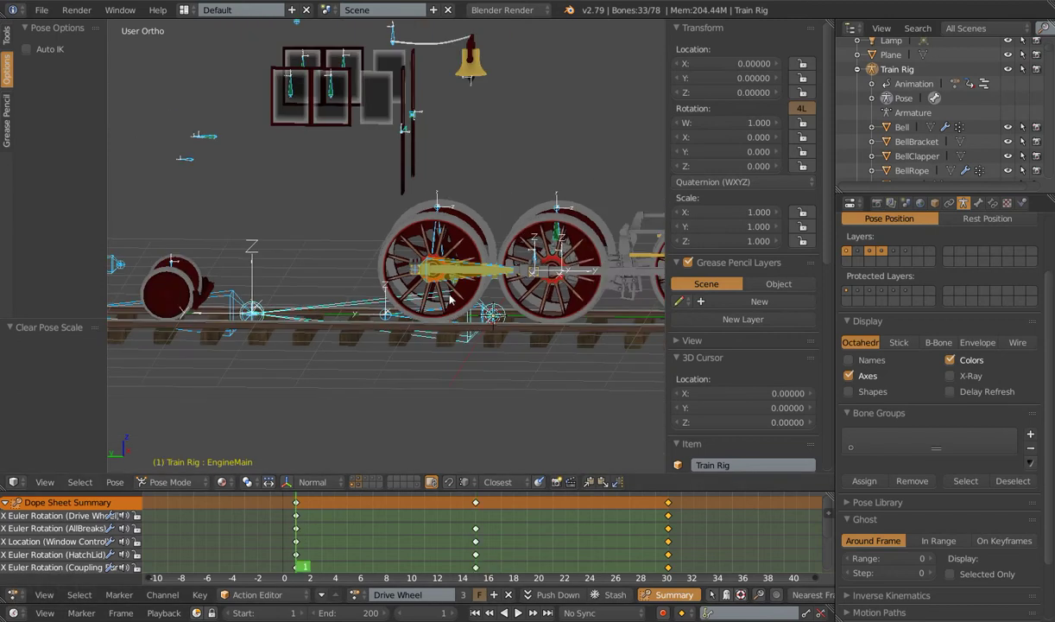
- Select the Drive Wheel bone and try rotating it by about 36 degrees to test the linked wheels
{"action": "right_click", "coordinate": [441, 219]}
{"action": "right_click", "coordinate": [439, 219]}
{"action": "middle_click_drag", "start_coordinate": [495, 266], "coordinate": [403, 322], "text": "shift"}
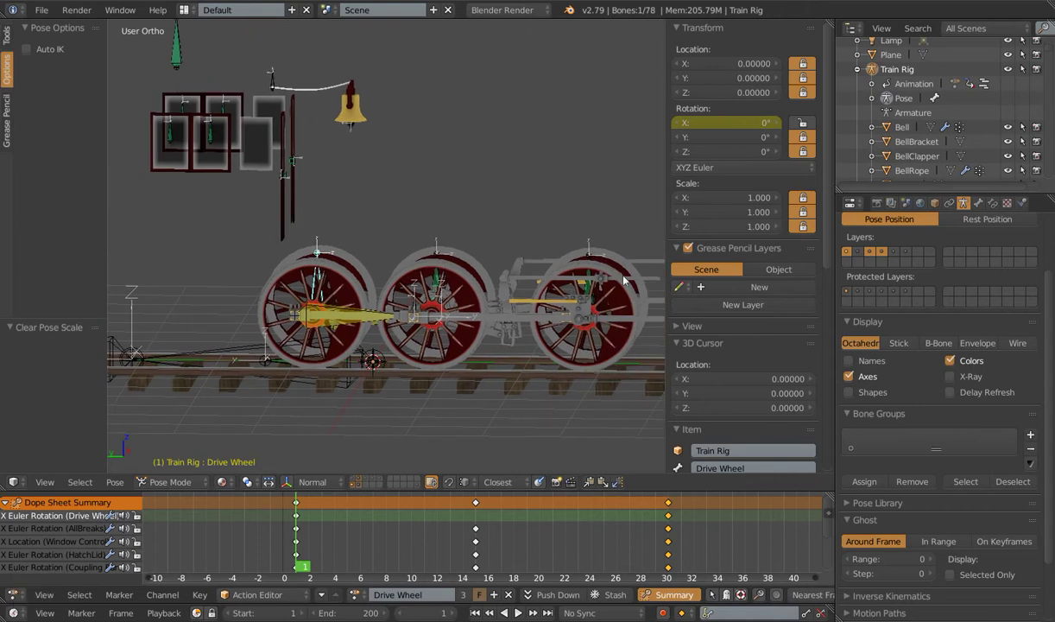
{"action": "key", "text": "r"}
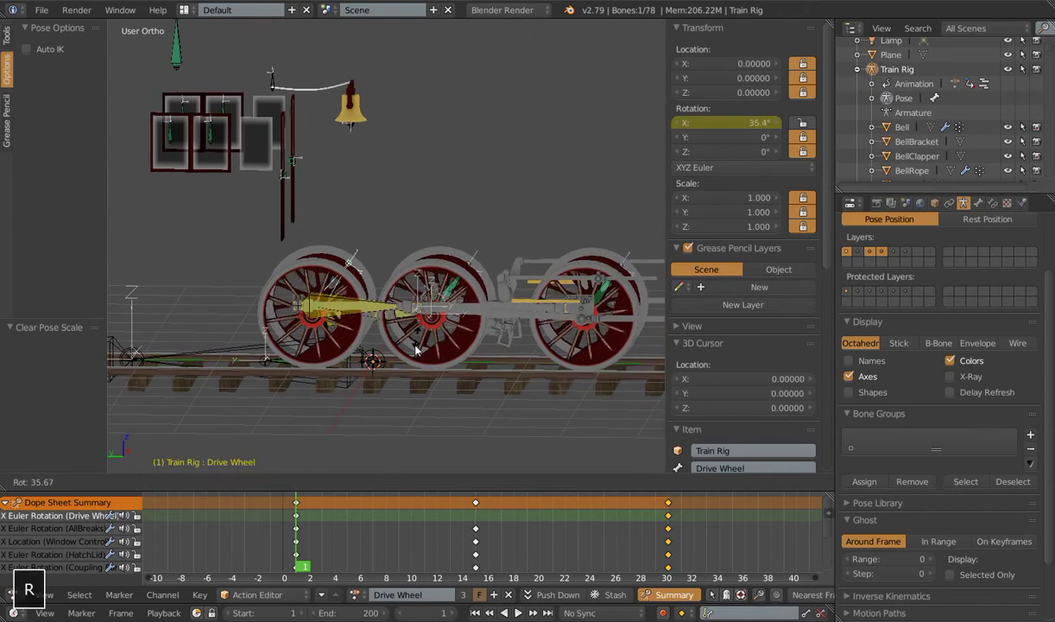
{"action": "right_click", "coordinate": [444, 279]}
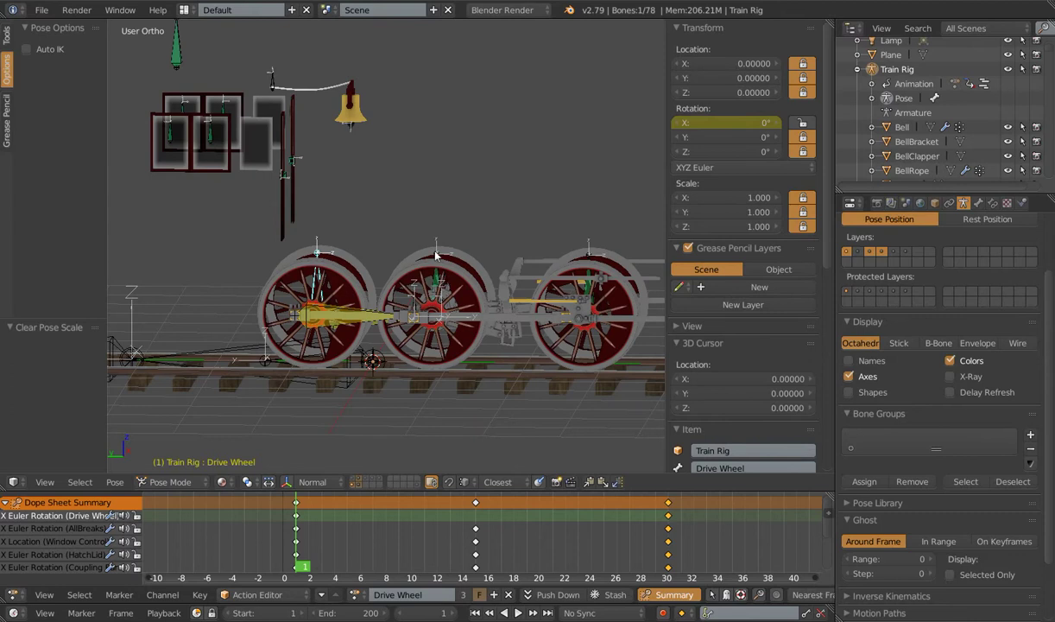
- Select the MCH.Wheel.002 bone at the front driving wheel, and the middle driving wheel's bone after it
{"action": "right_click", "coordinate": [583, 270]}
{"action": "right_click", "coordinate": [591, 259]}
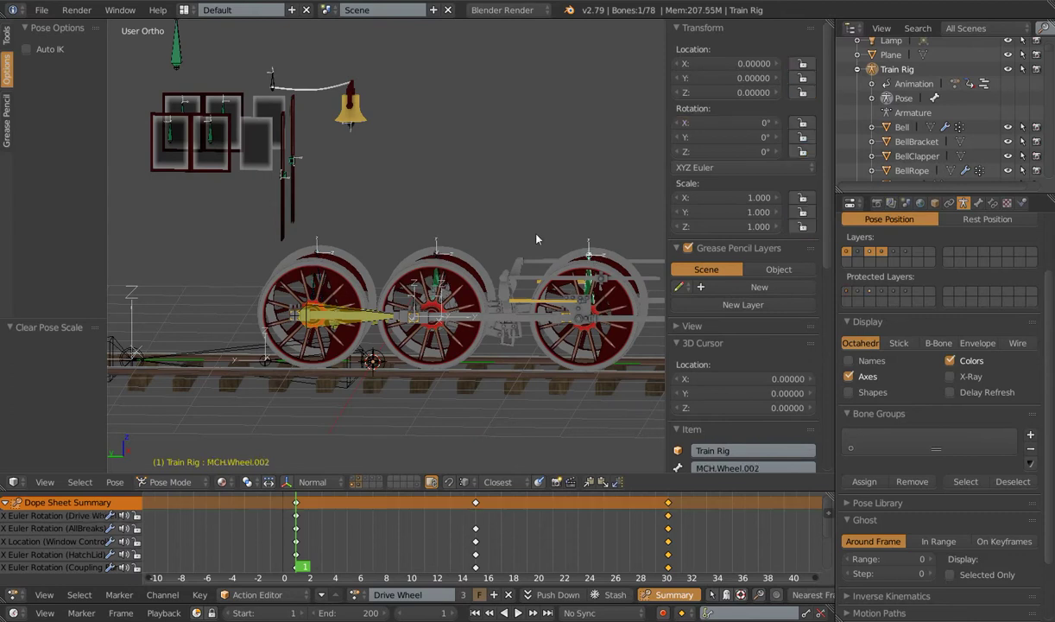
{"action": "right_click", "coordinate": [438, 256]}
- Reselect the Drive Wheel bone and try rotating it by about -36 degrees
{"action": "right_click", "coordinate": [317, 256]}
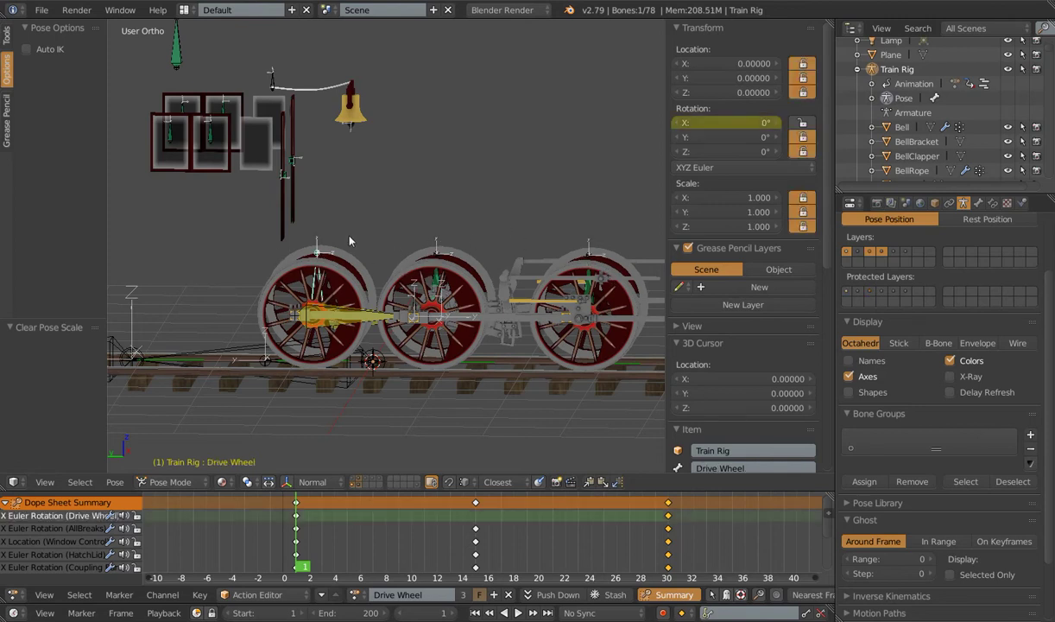
{"action": "key", "text": "r"}
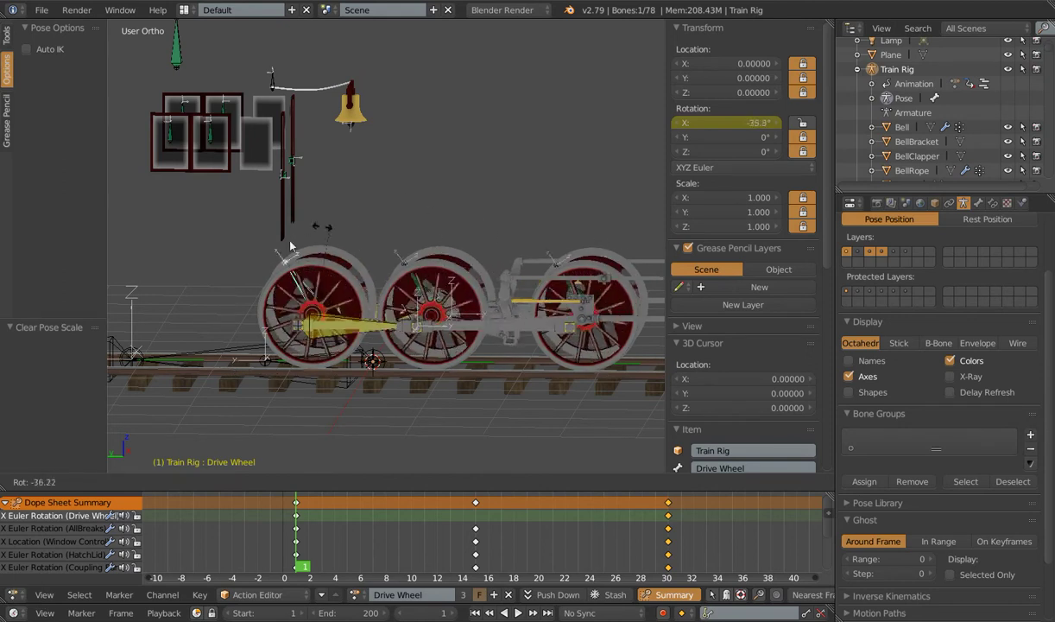
{"action": "right_click", "coordinate": [469, 274]}
{"action": "middle_click_drag", "start_coordinate": [328, 284], "coordinate": [377, 255], "text": "shift"}
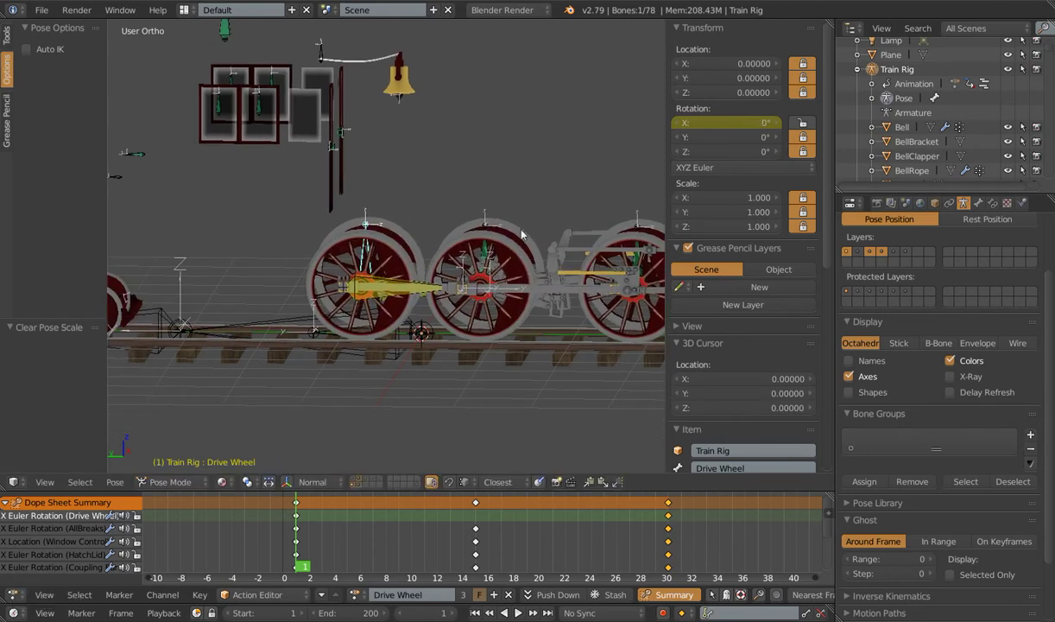
- Select the EngineMain bone, and the LocoDriverConrod.001.R bone after it, to identify each one
{"action": "right_click", "coordinate": [341, 348]}
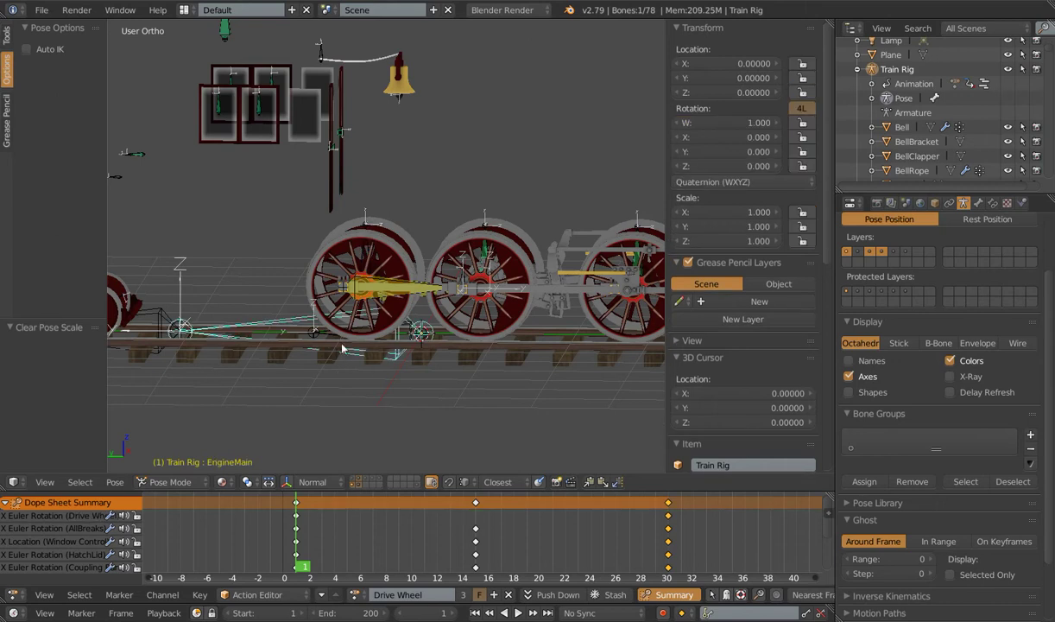
{"action": "scroll", "coordinate": [399, 344], "scroll_direction": "up", "scroll_amount": 2}
{"action": "middle_click_drag", "start_coordinate": [409, 343], "coordinate": [438, 332], "text": "shift"}
{"action": "scroll", "coordinate": [428, 316], "scroll_direction": "up", "scroll_amount": 2}
{"action": "right_click", "coordinate": [409, 306]}
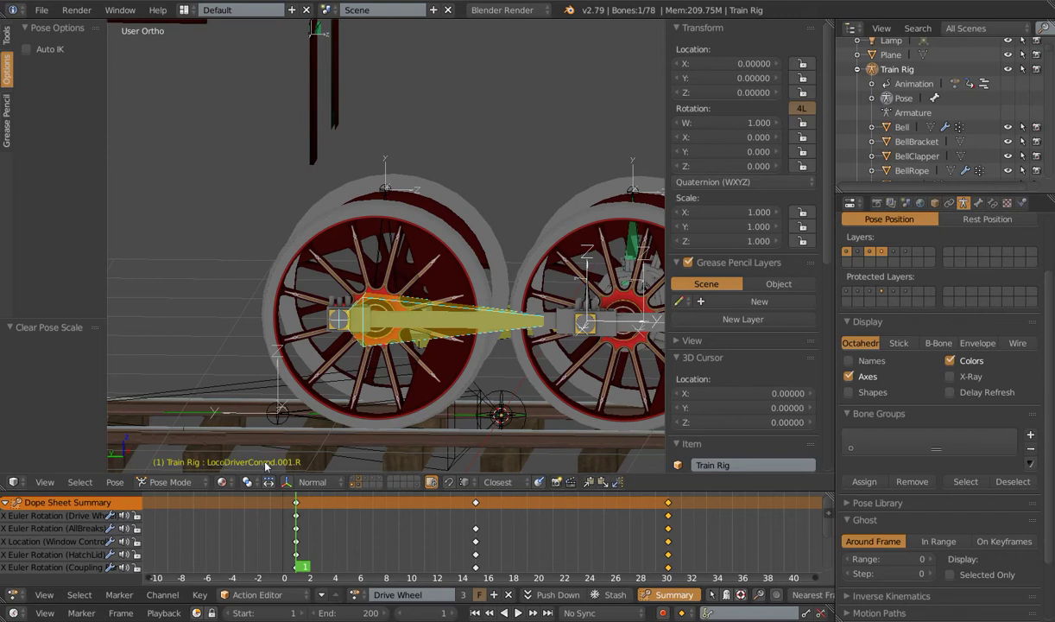
{"action": "scroll", "coordinate": [411, 346], "scroll_direction": "down", "scroll_amount": 2}
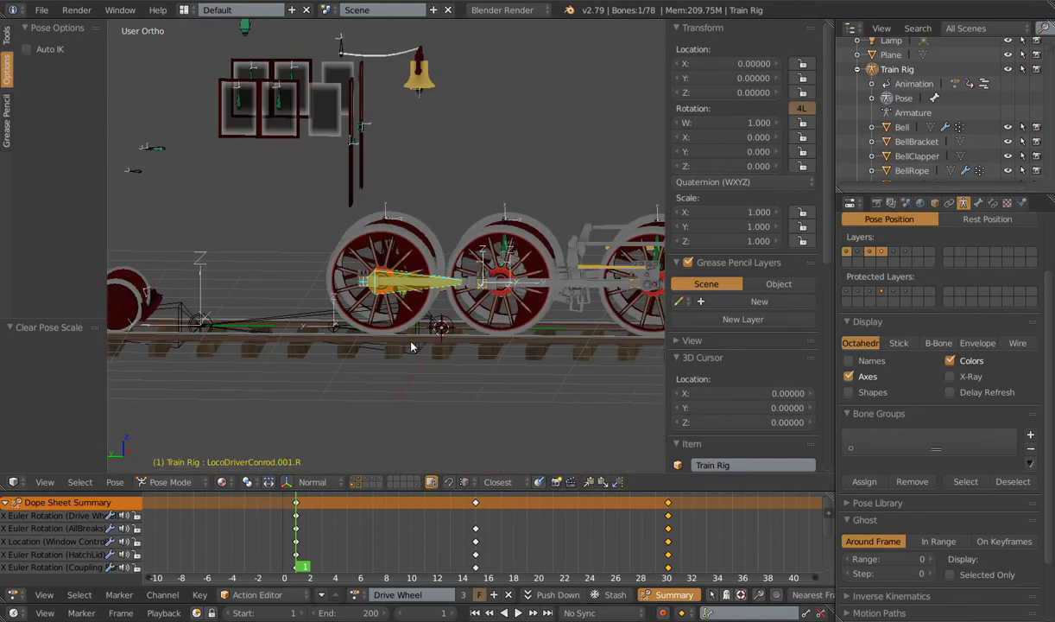
{"action": "scroll", "coordinate": [402, 262], "scroll_direction": "up", "scroll_amount": 2}
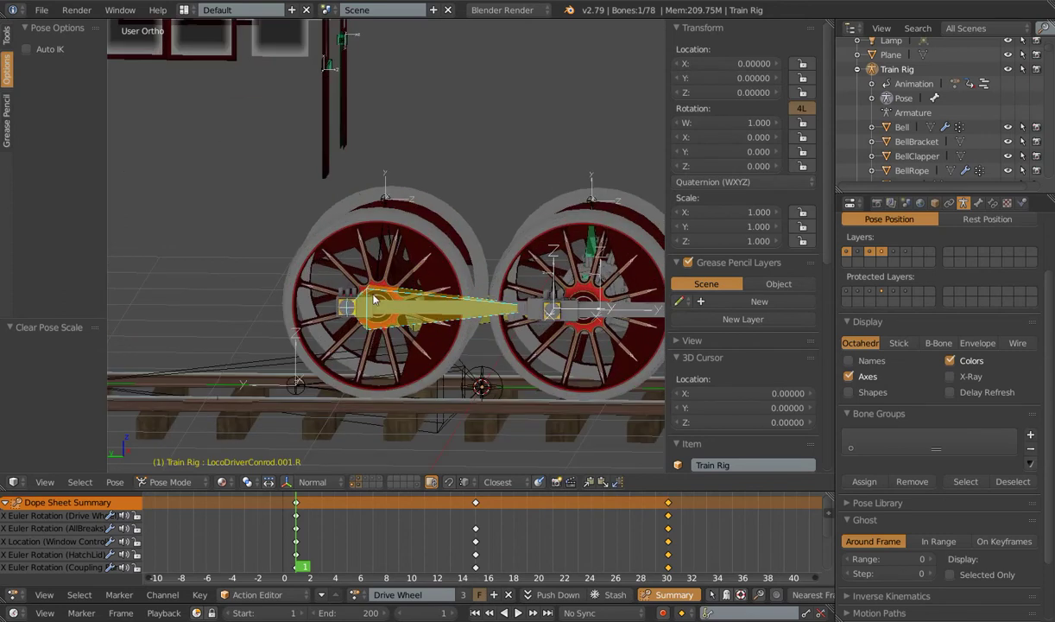
- Inspect the bones around the front two driving wheels: Drive Wheel, LocoDriverConrod.001.R, ConRod Pivot.001.R and MCH.Wheel.001
{"action": "right_click", "coordinate": [380, 249]}
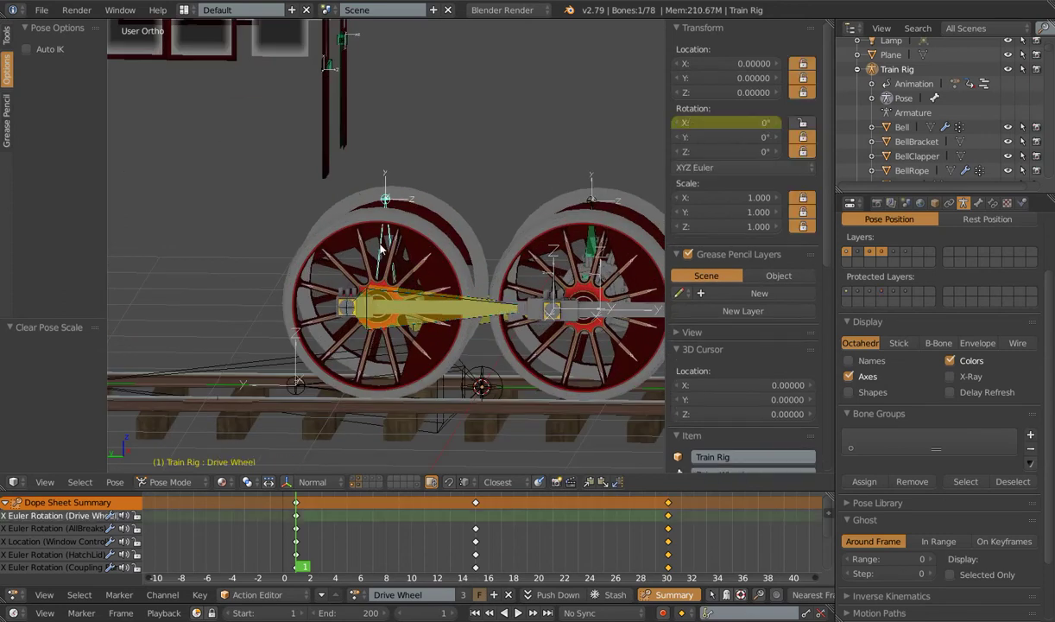
{"action": "right_click", "coordinate": [462, 304]}
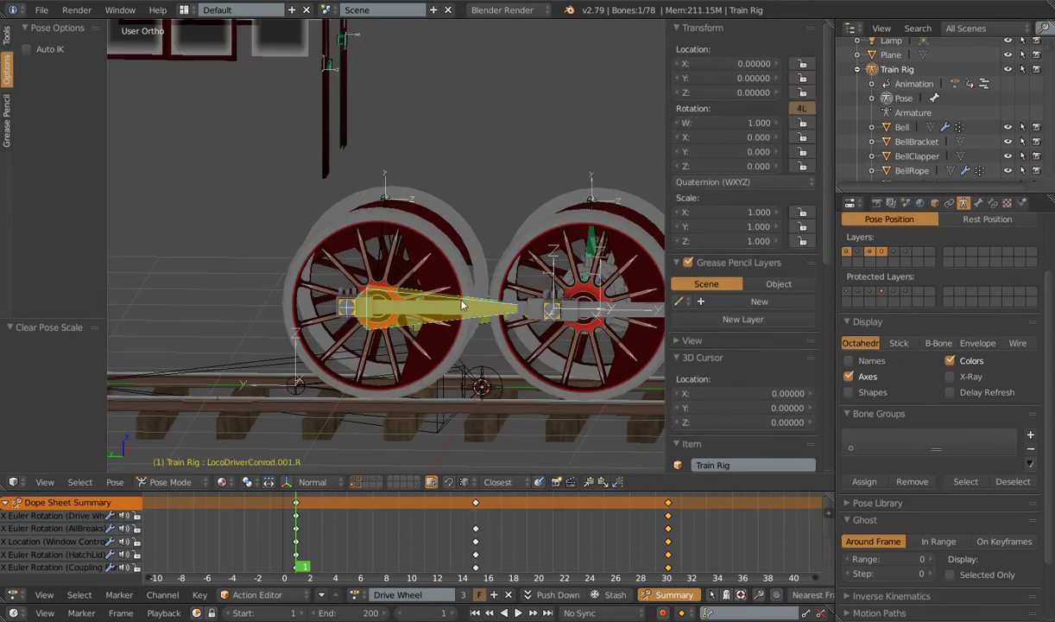
{"action": "right_click", "coordinate": [553, 284]}
{"action": "mouse_move", "coordinate": [569, 295]}
{"action": "middle_mouse_down"}
{"action": "mouse_move", "coordinate": [579, 308]}
{"action": "mouse_move", "coordinate": [571, 302]}
{"action": "middle_mouse_up"}
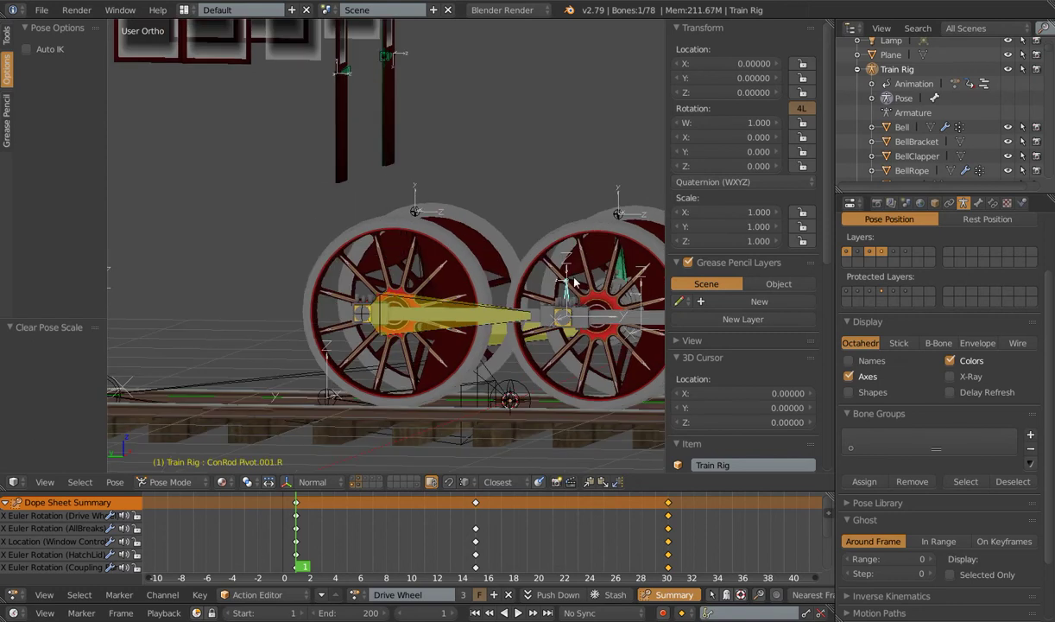
{"action": "right_click", "coordinate": [621, 220]}
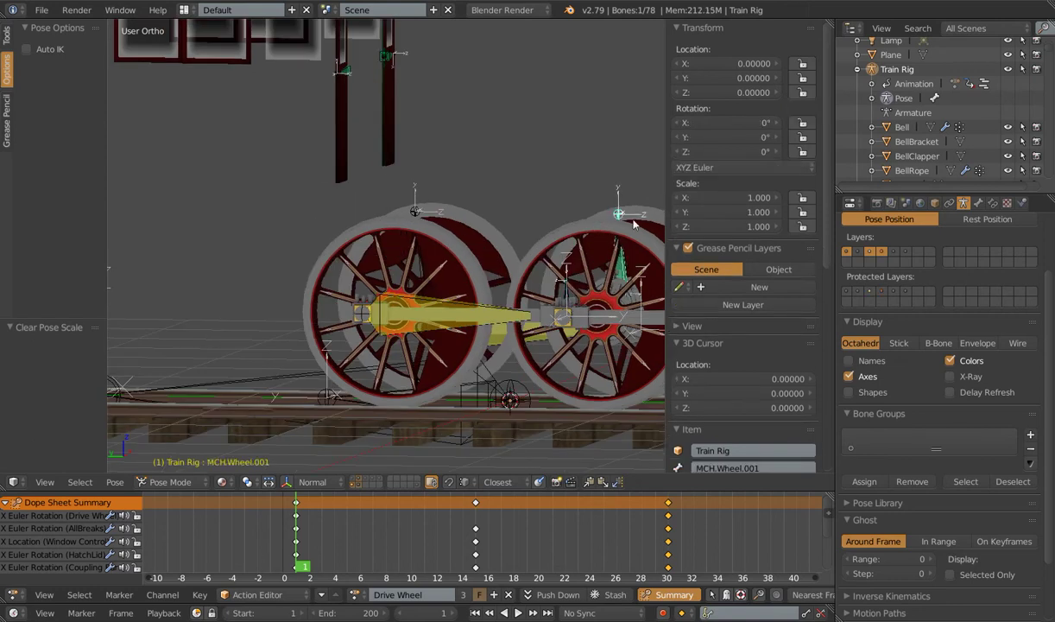
{"action": "scroll", "coordinate": [614, 223], "scroll_direction": "down", "scroll_amount": 3}
- Select the Drive Wheel bone and try rotating it by about 76 degrees to test the rod motion
{"action": "right_click", "coordinate": [406, 249]}
{"action": "middle_click_drag", "start_coordinate": [406, 248], "coordinate": [428, 241]}
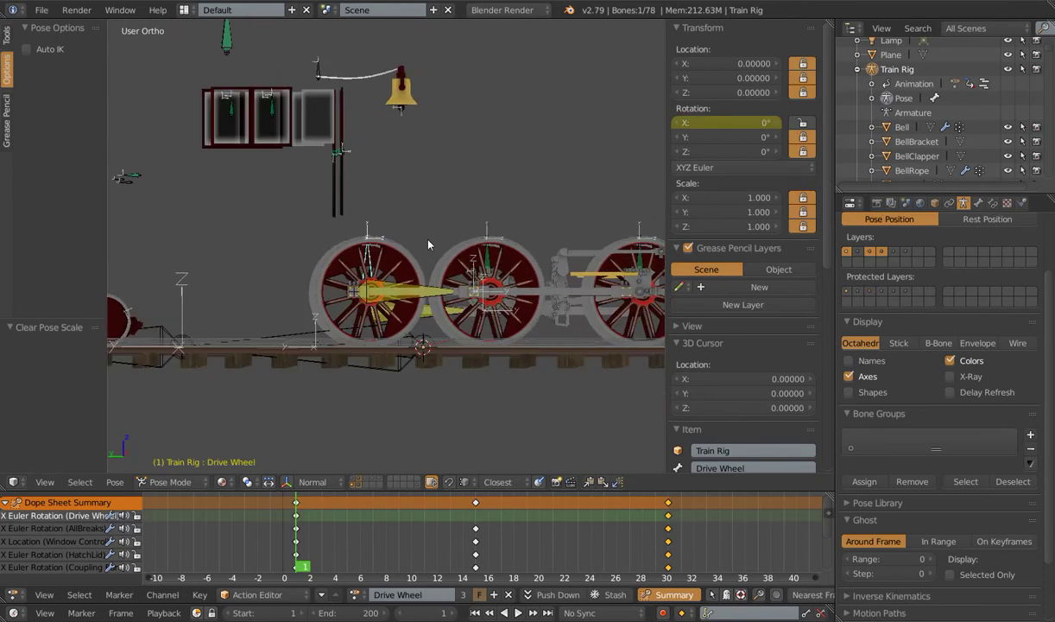
{"action": "key", "text": "r"}
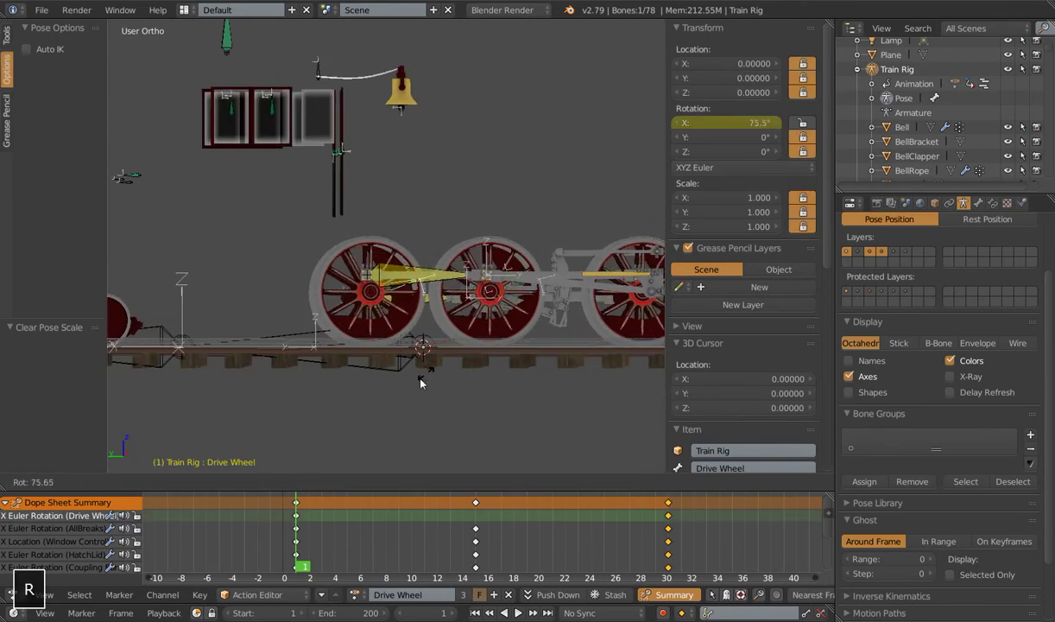
{"action": "key", "text": "Escape"}
{"action": "middle_click_drag", "start_coordinate": [400, 220], "coordinate": [411, 256]}
- Select the LocoDriverConrod.001.R bone and inspect it up close from the left view
{"action": "right_click", "coordinate": [377, 290]}
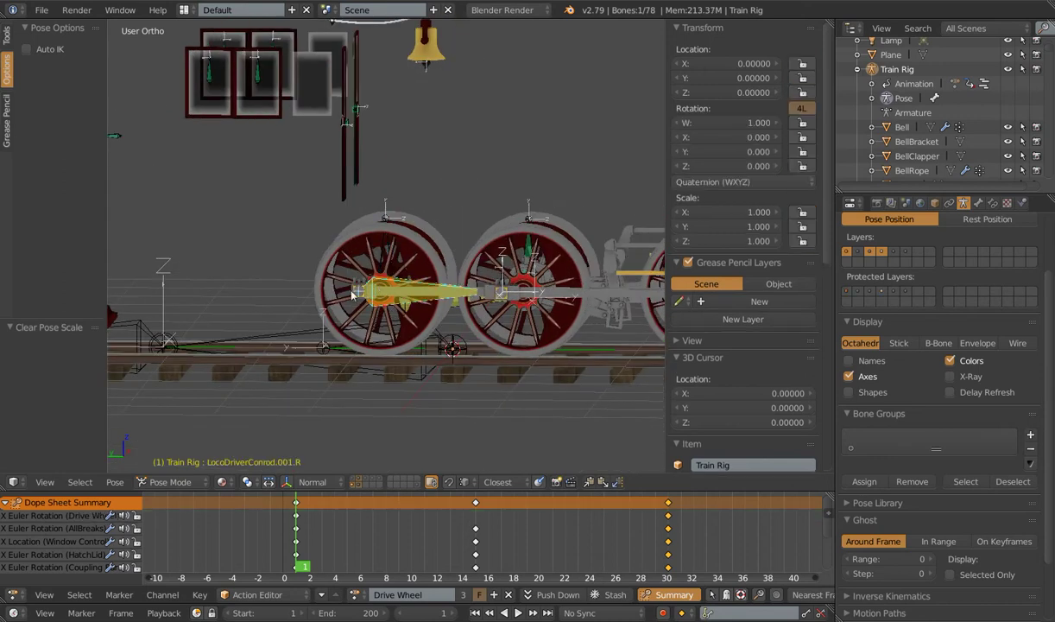
{"action": "key", "text": "ctrl+KP_3"}
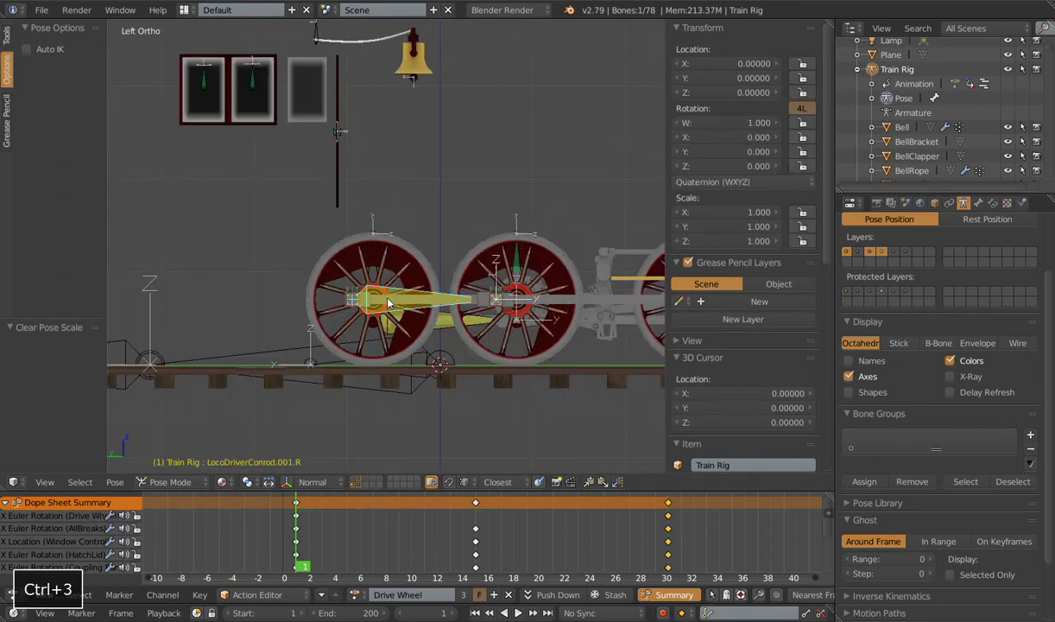
{"action": "middle_click_drag", "start_coordinate": [400, 301], "coordinate": [458, 245], "text": "shift"}
{"action": "scroll", "coordinate": [474, 177], "scroll_direction": "up", "scroll_amount": 4}
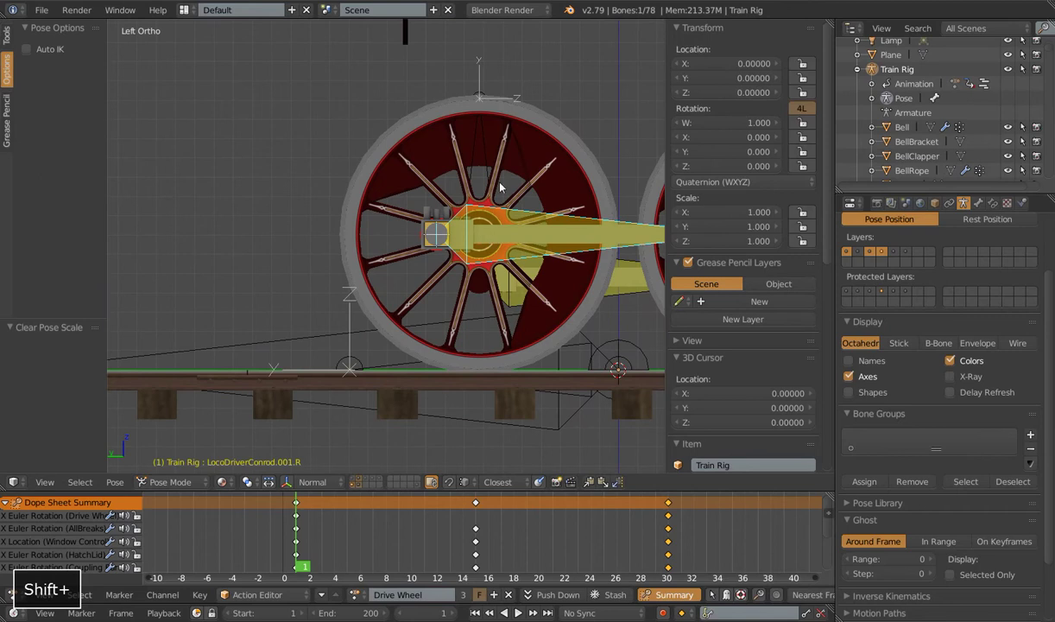
- Rotate the Drive Wheel bone by about 83 degrees and back by about -78 degrees
{"action": "right_click", "coordinate": [488, 131], "text": "shift"}
{"action": "key", "text": "r"}
{"action": "left_click", "coordinate": [578, 271]}
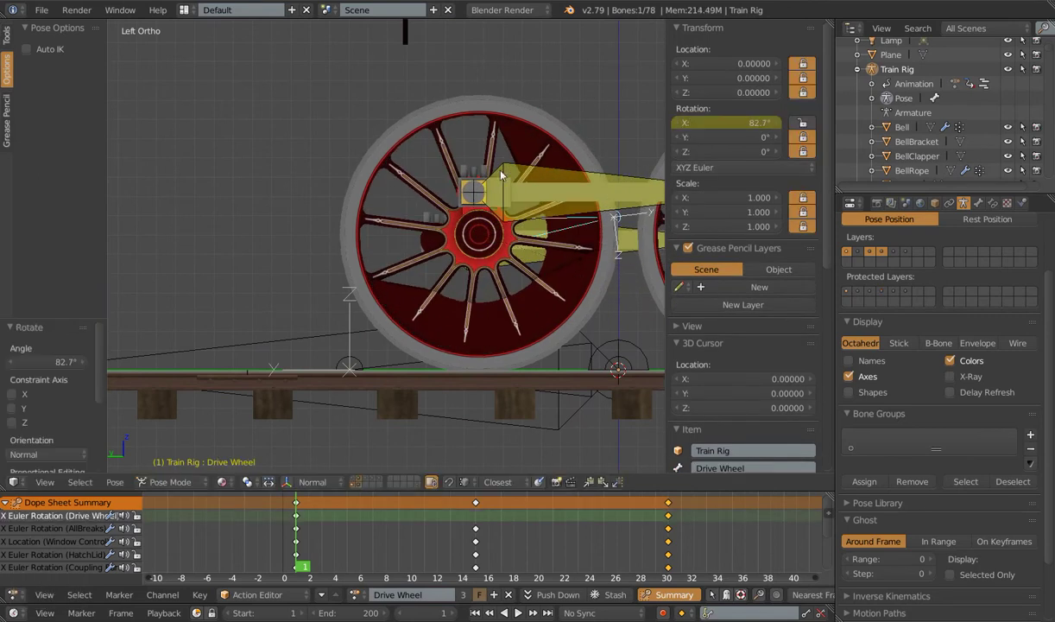
{"action": "key", "text": "r"}
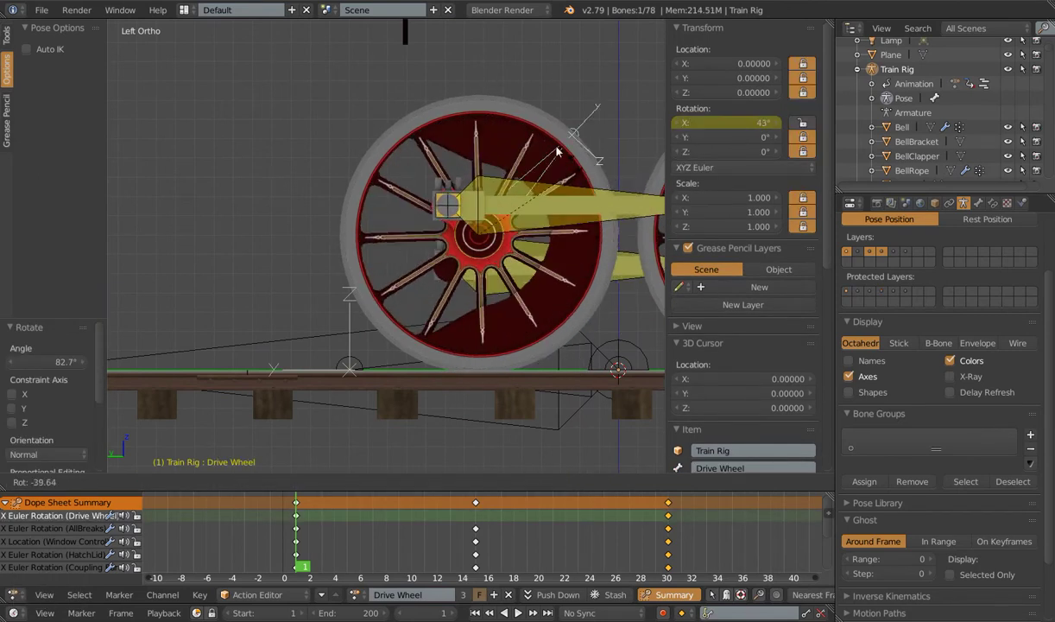
{"action": "left_click", "coordinate": [497, 142]}
- Rotate the Drive Wheel bone by about 31 degrees
{"action": "scroll", "coordinate": [501, 154], "scroll_direction": "down", "scroll_amount": 2}
{"action": "middle_click_drag", "start_coordinate": [502, 155], "coordinate": [486, 201], "text": "shift"}
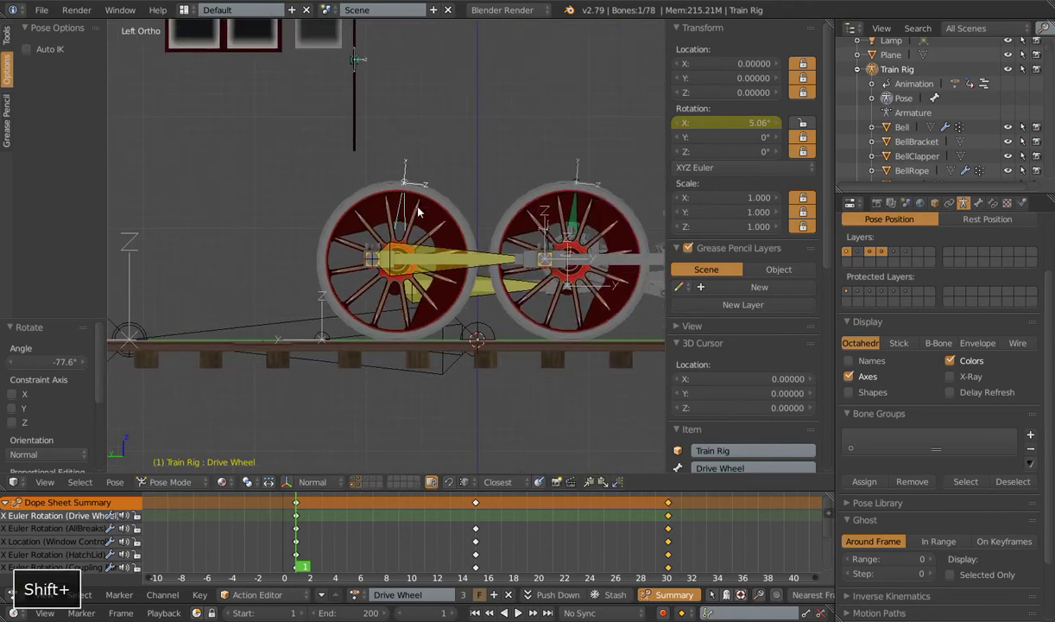
{"action": "key", "text": "r"}
{"action": "left_click", "coordinate": [488, 249]}
- Try disabling the IK constraint on the LocoDriverConrod.001.R bone, and undo the change
{"action": "right_click", "coordinate": [553, 275]}
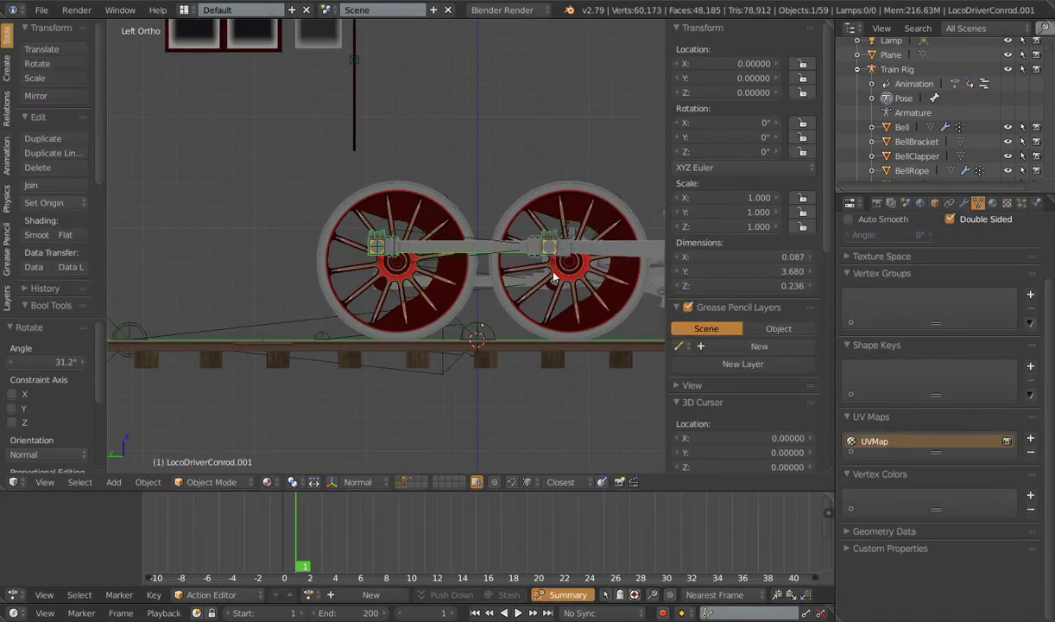
{"action": "right_click", "coordinate": [473, 247]}
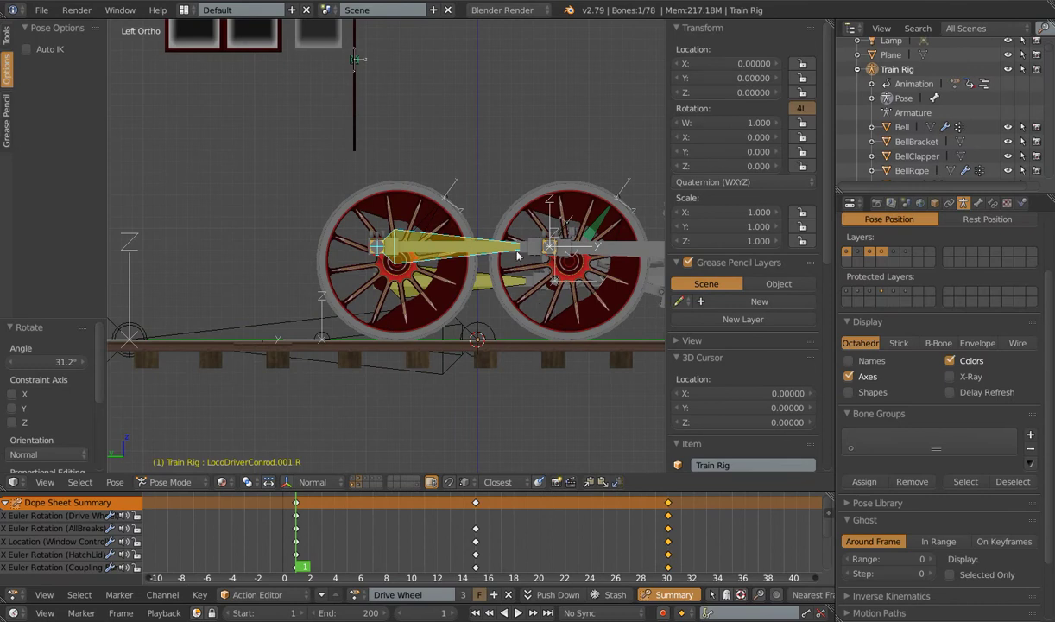
{"action": "left_click", "coordinate": [992, 203]}
{"action": "left_click", "coordinate": [1020, 272]}
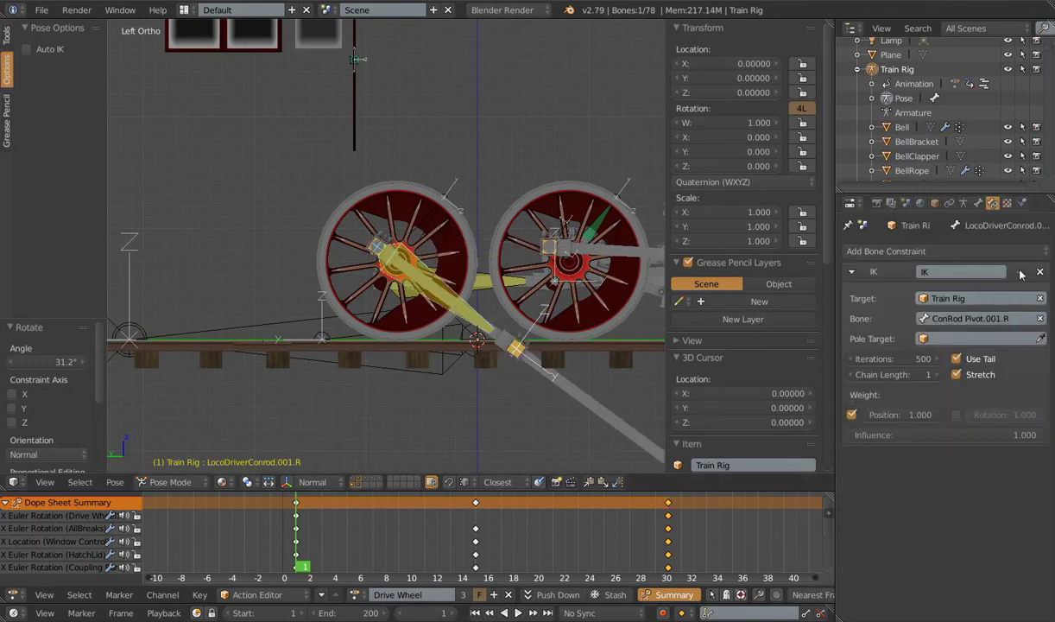
{"action": "key", "text": "ctrl+z"}
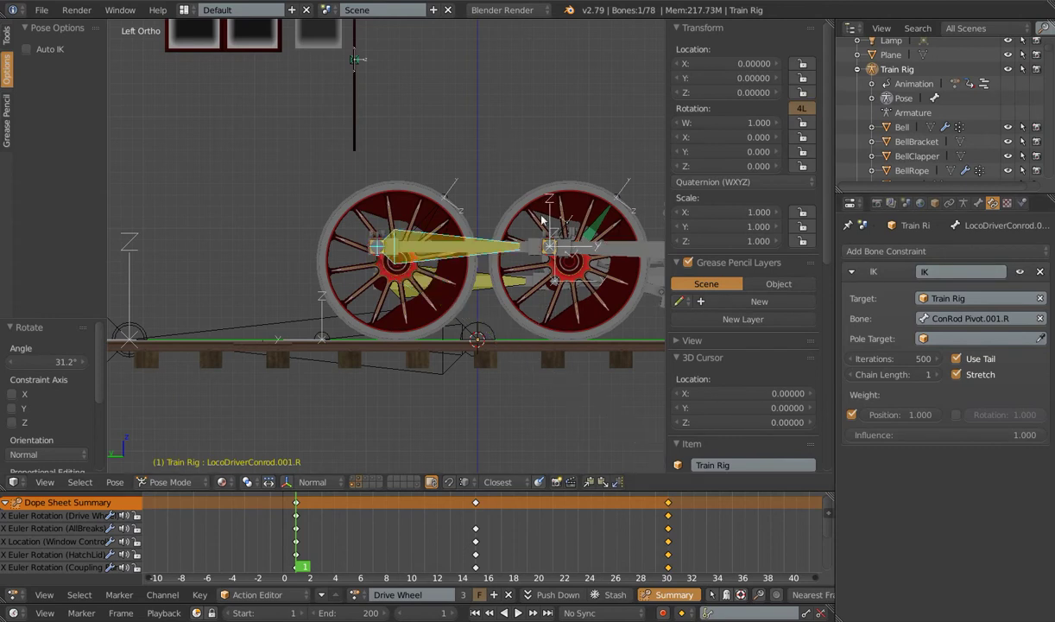
- Try rotating the Drive Wheel bone further around, and clear its pose rotation
{"action": "right_click", "coordinate": [429, 196]}
{"action": "key", "text": "r"}
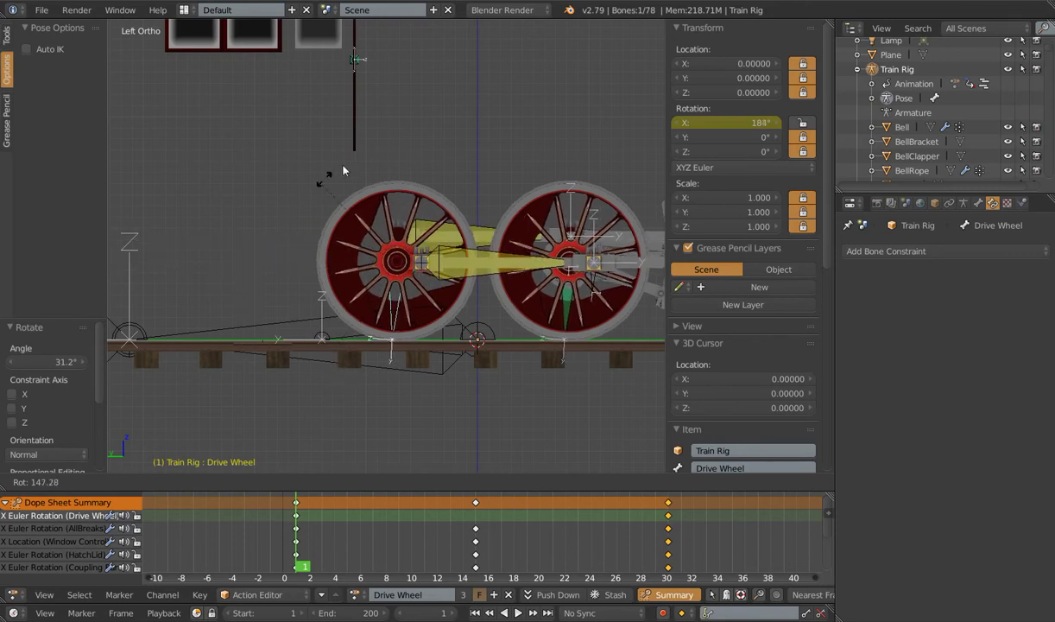
{"action": "left_click", "coordinate": [291, 217]}
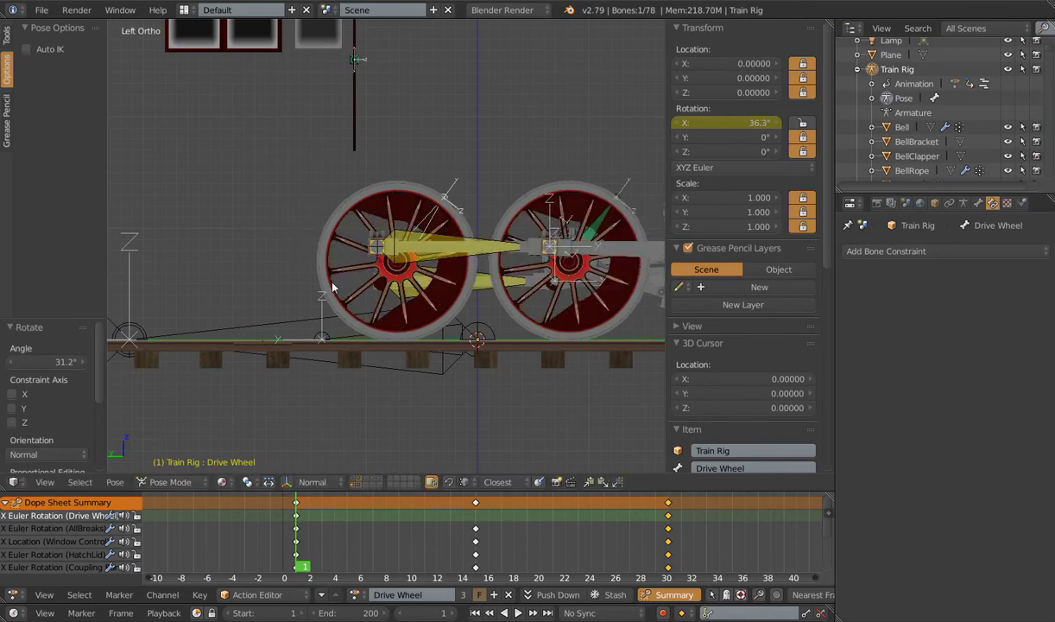
{"action": "key", "text": "r"}
{"action": "key", "text": "r"}
{"action": "key", "text": "alt+r"}
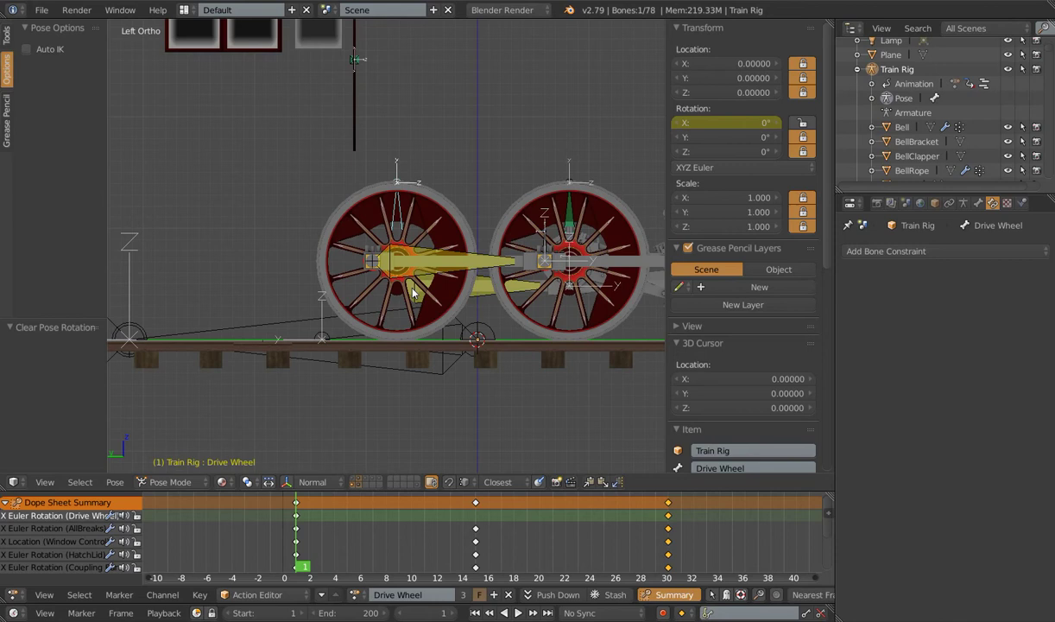
- Check the LocoDriverConrod.001.R bone's IK constraint and try rotating the Drive Wheel bone from its rest rotation
{"action": "right_click", "coordinate": [428, 244]}
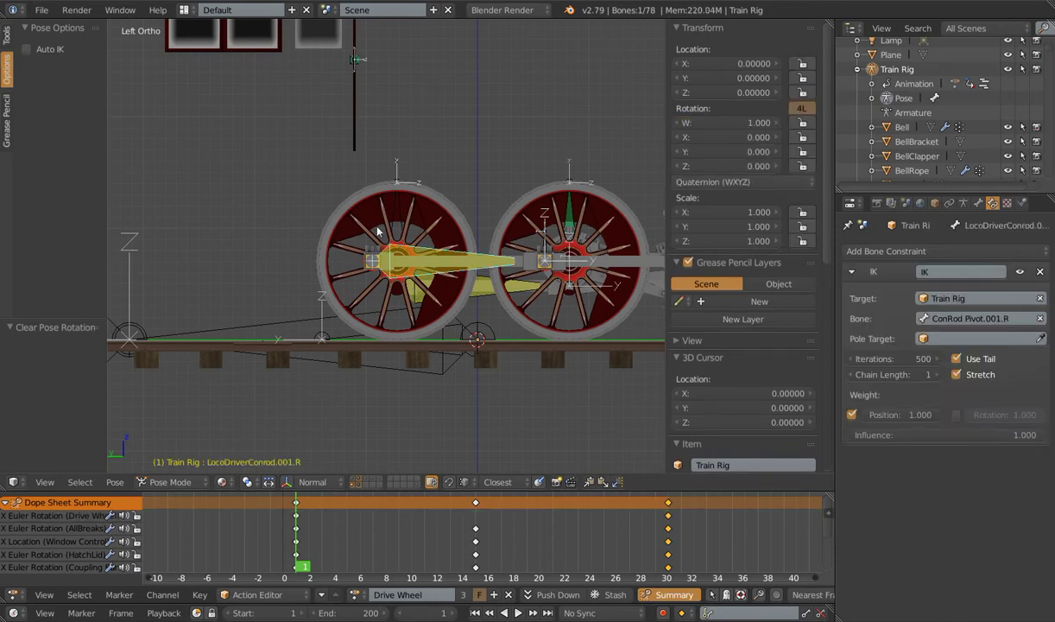
{"action": "right_click", "coordinate": [399, 200]}
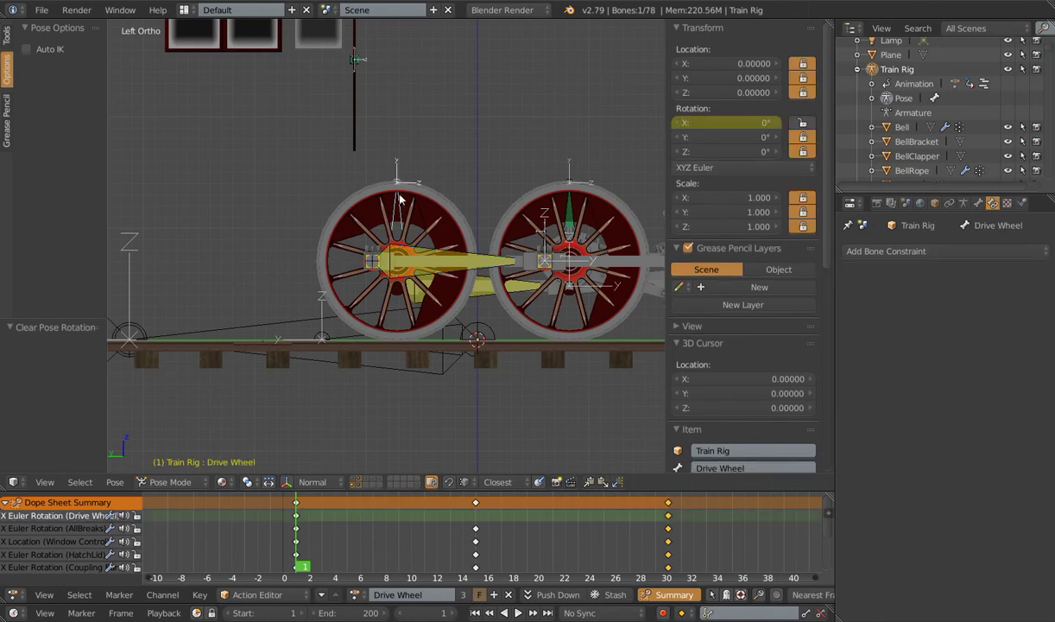
{"action": "key", "text": "r"}
{"action": "right_click", "coordinate": [450, 232]}
- Turn off Inherit Rotation in the relations of the LocoDriverConrod.001.R bone
{"action": "right_click", "coordinate": [458, 256]}
{"action": "left_click", "coordinate": [978, 203]}
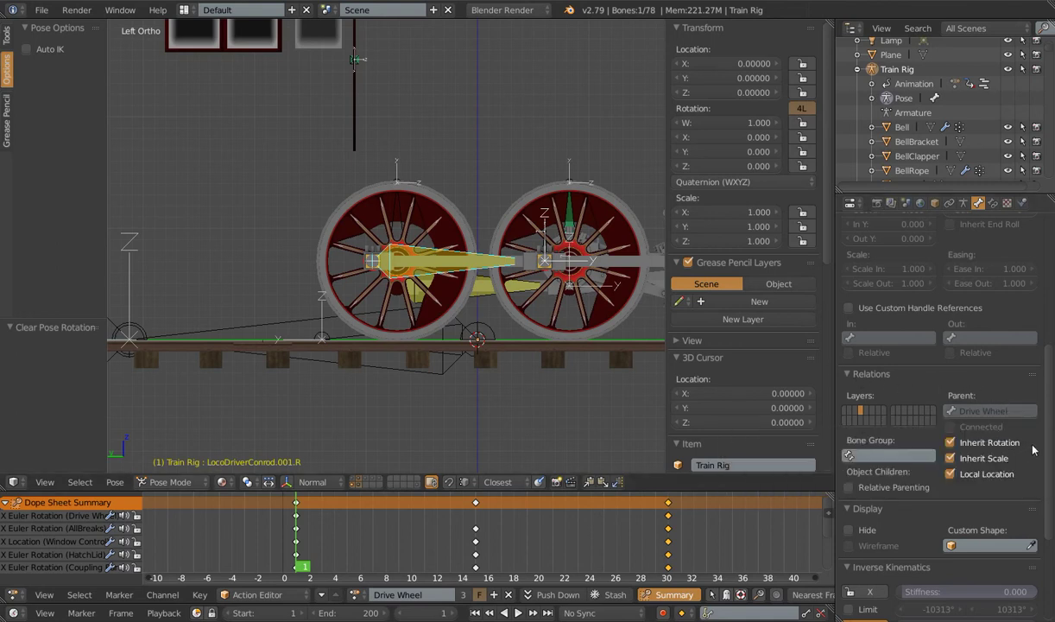
{"action": "left_click", "coordinate": [950, 442]}
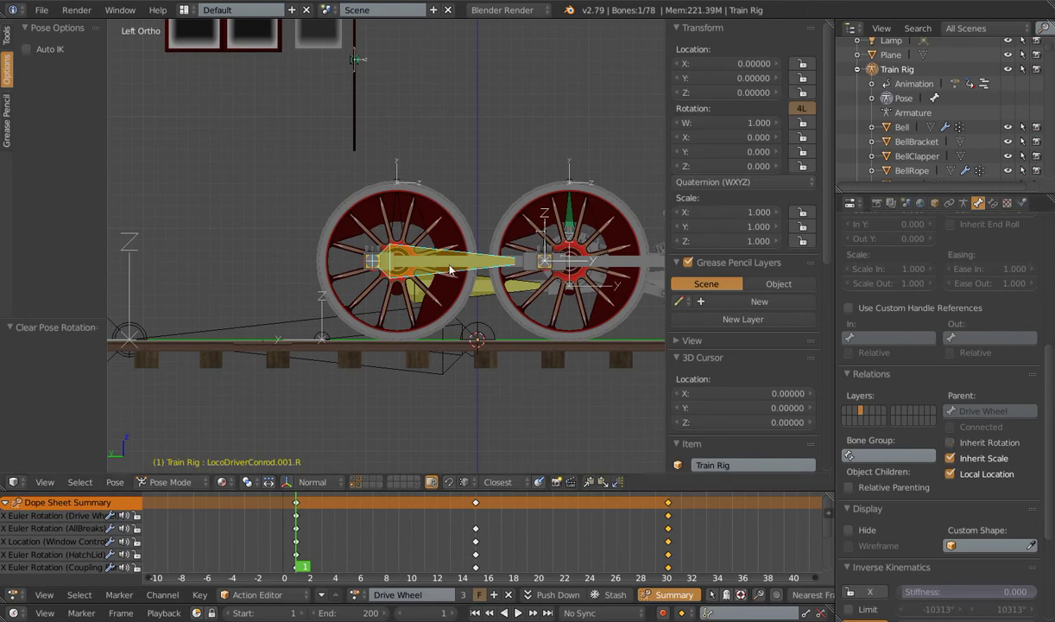
- Select the Drive Wheel bone and try rotating it by about 180 degrees to test the rod without inherited rotation
{"action": "right_click", "coordinate": [385, 197]}
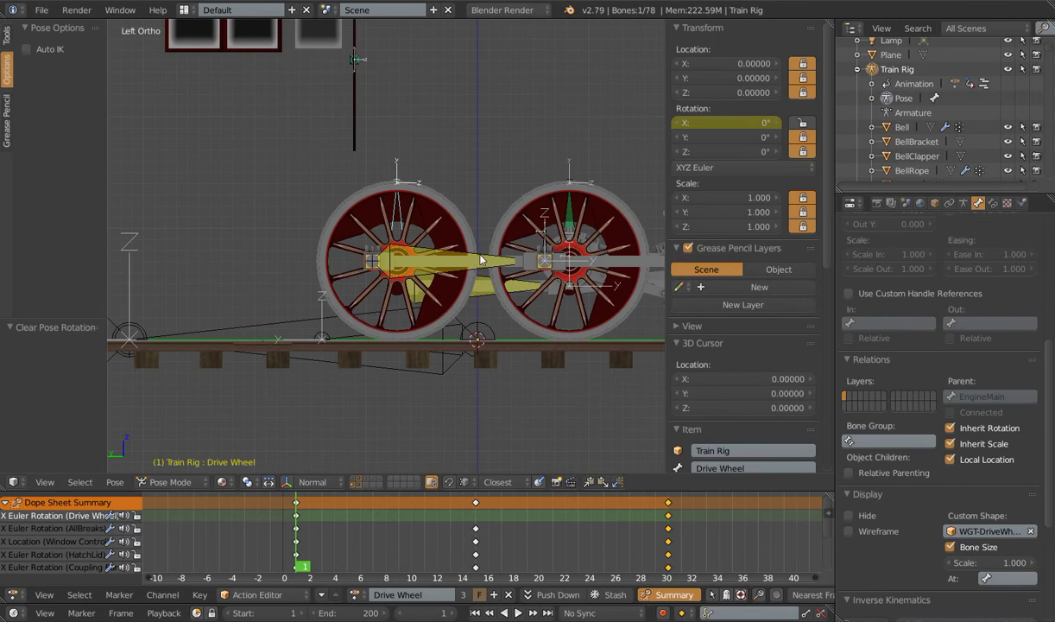
{"action": "key", "text": "r"}
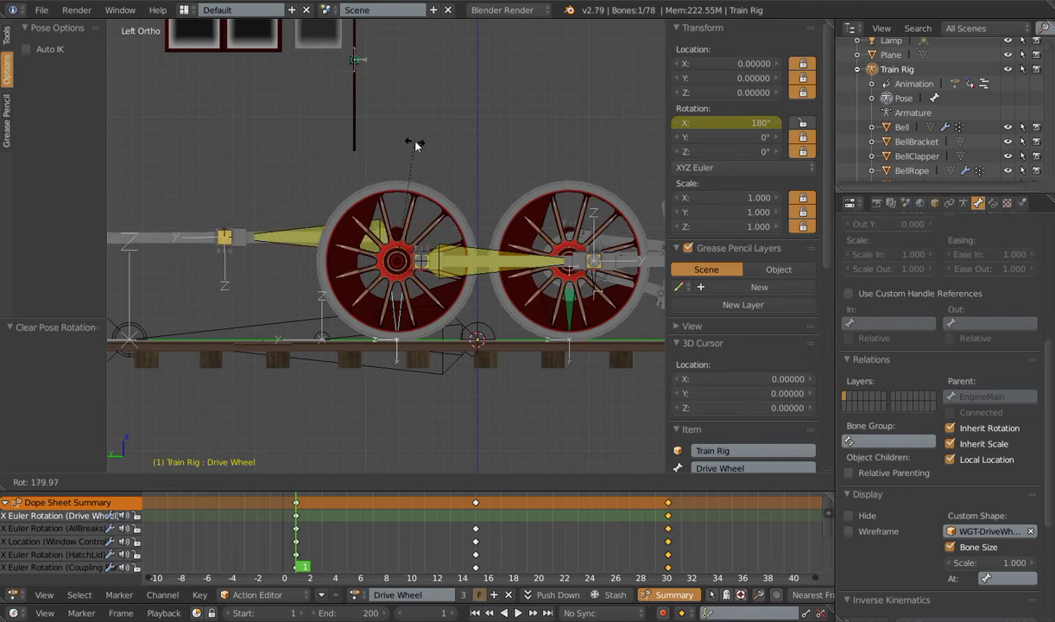
{"action": "right_click", "coordinate": [365, 151]}
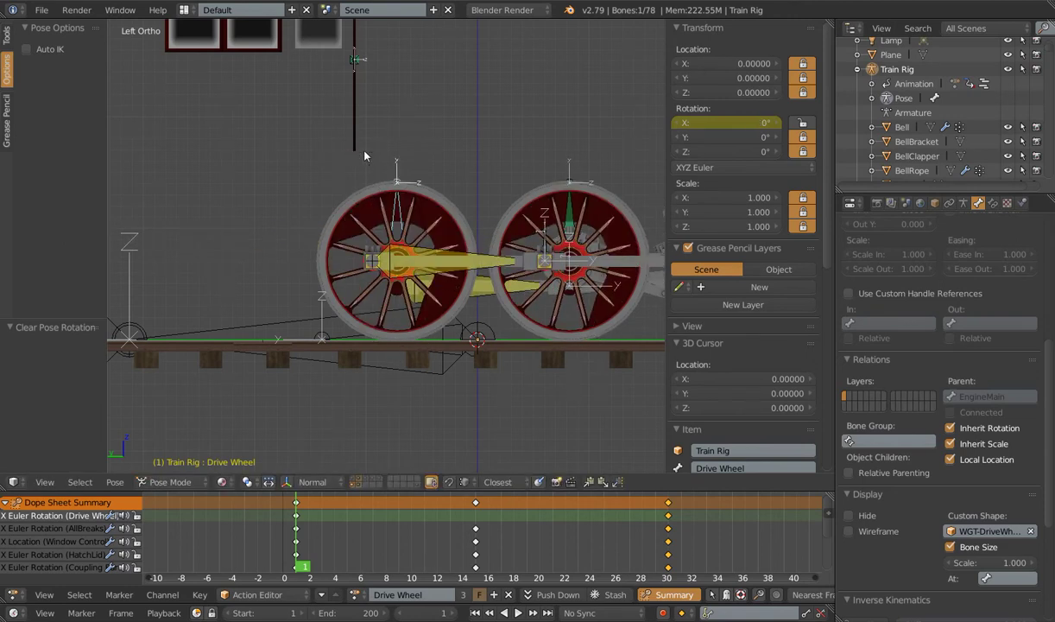
- Examine the parent and inheritance settings of the LocoDriverConrod.001.R and Drive Wheel bones
{"action": "right_click", "coordinate": [480, 263]}
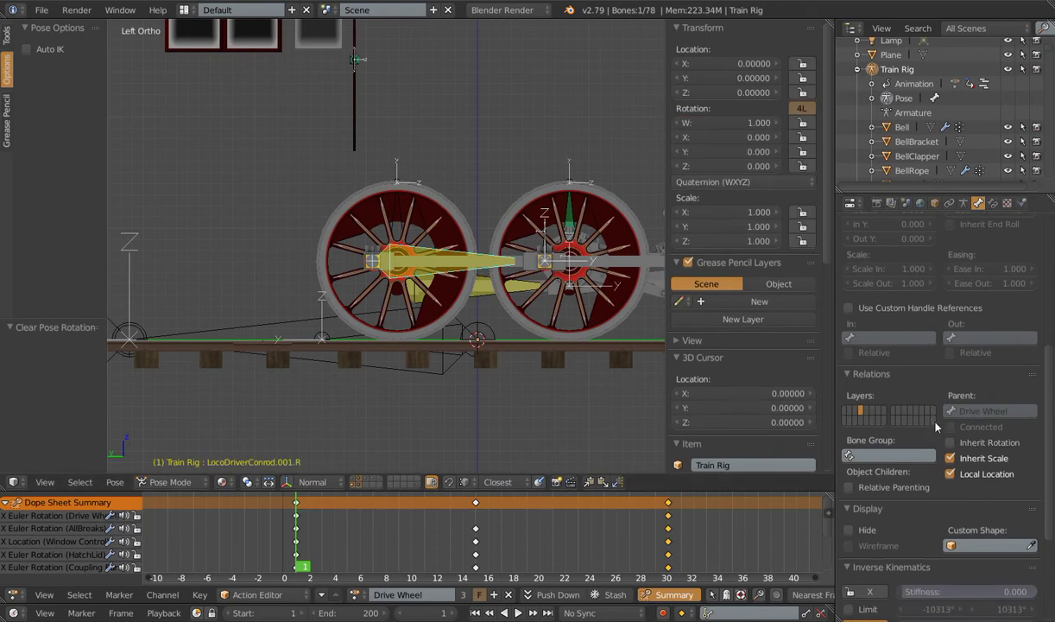
{"action": "scroll", "coordinate": [892, 402], "scroll_direction": "down", "scroll_amount": 4}
{"action": "scroll", "coordinate": [570, 320], "scroll_direction": "down", "scroll_amount": 3}
{"action": "middle_click_drag", "start_coordinate": [562, 294], "coordinate": [505, 302]}
{"action": "scroll", "coordinate": [508, 301], "scroll_direction": "up", "scroll_amount": 3}
{"action": "middle_click_drag", "start_coordinate": [544, 268], "coordinate": [431, 333], "text": "shift"}
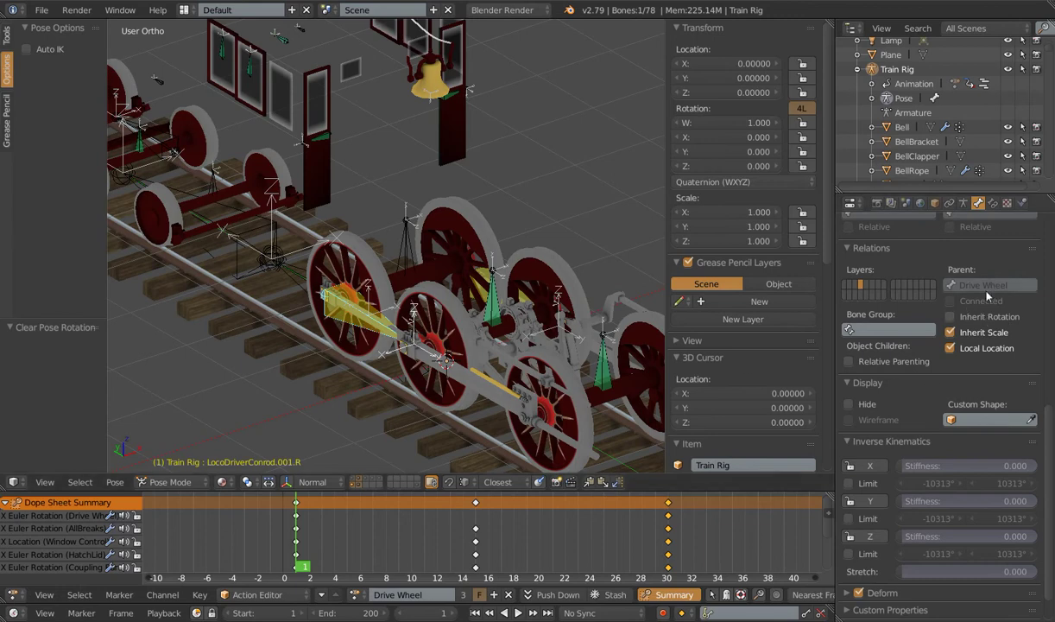
{"action": "right_click", "coordinate": [406, 246]}
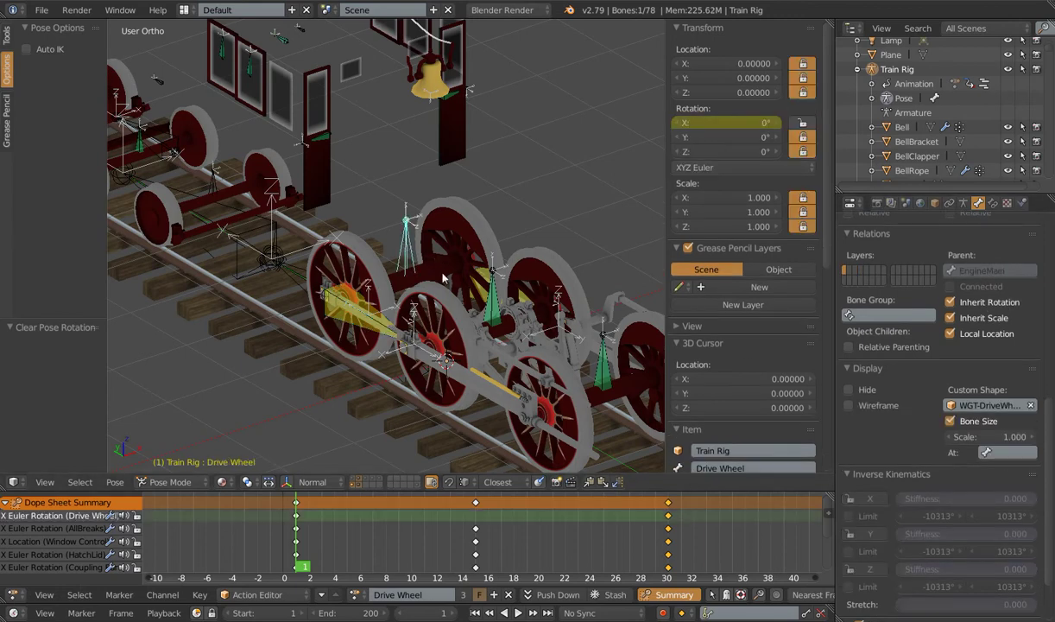
{"action": "middle_click_drag", "start_coordinate": [442, 277], "coordinate": [371, 273]}
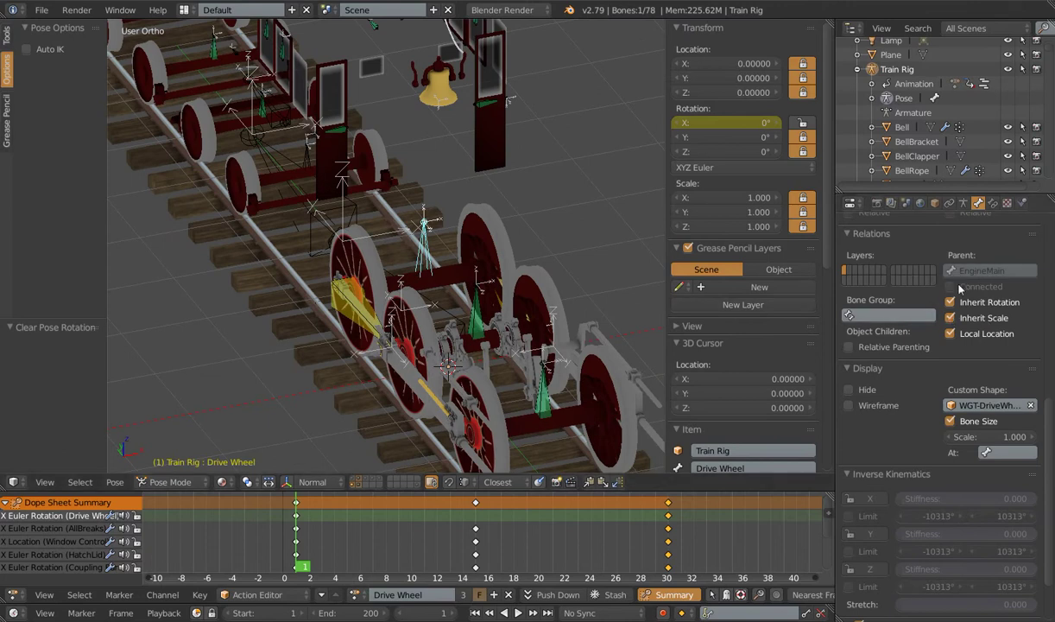
{"action": "right_click", "coordinate": [364, 306]}
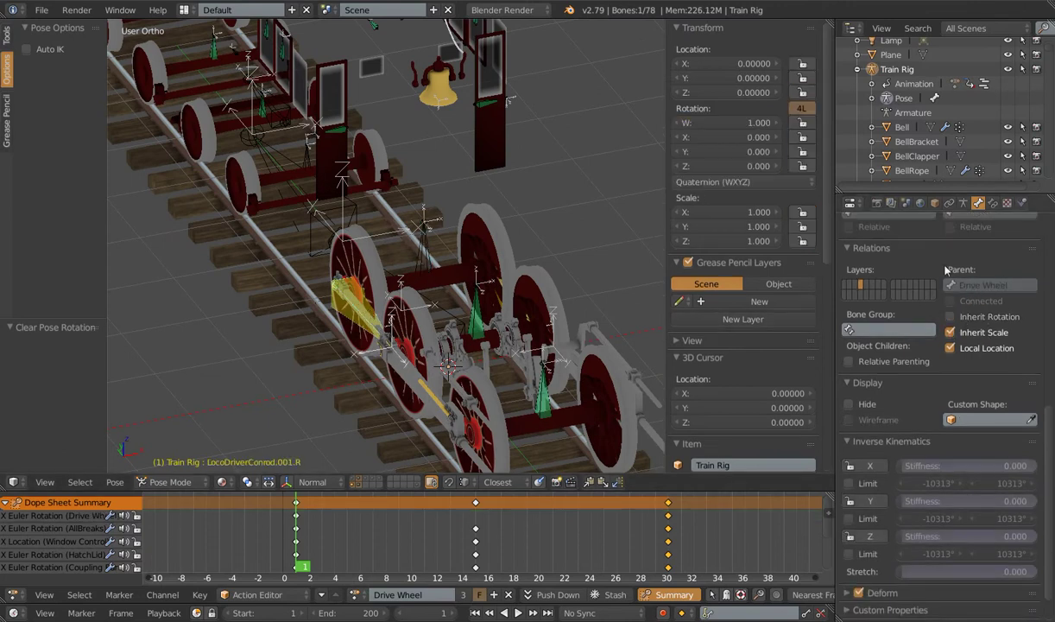
- Select the EngineMain bone and try rotating it about -16.2 degrees around the global Y axis
{"action": "right_click", "coordinate": [417, 244]}
{"action": "right_click", "coordinate": [439, 308]}
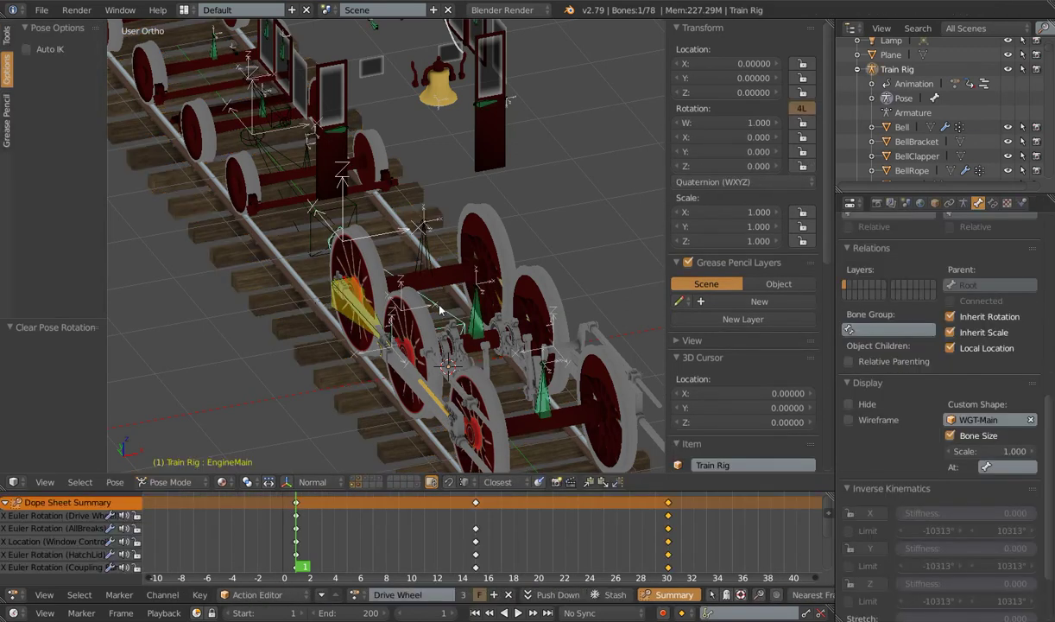
{"action": "middle_click_drag", "start_coordinate": [414, 319], "coordinate": [428, 319]}
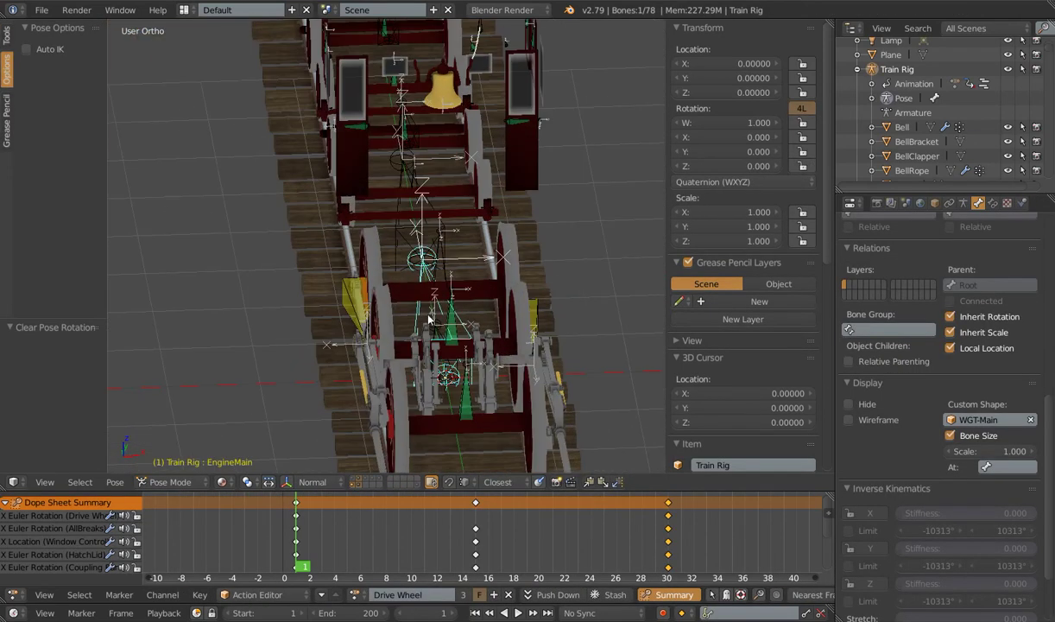
{"action": "right_click", "coordinate": [436, 325]}
{"action": "scroll", "coordinate": [431, 289], "scroll_direction": "down", "scroll_amount": 4}
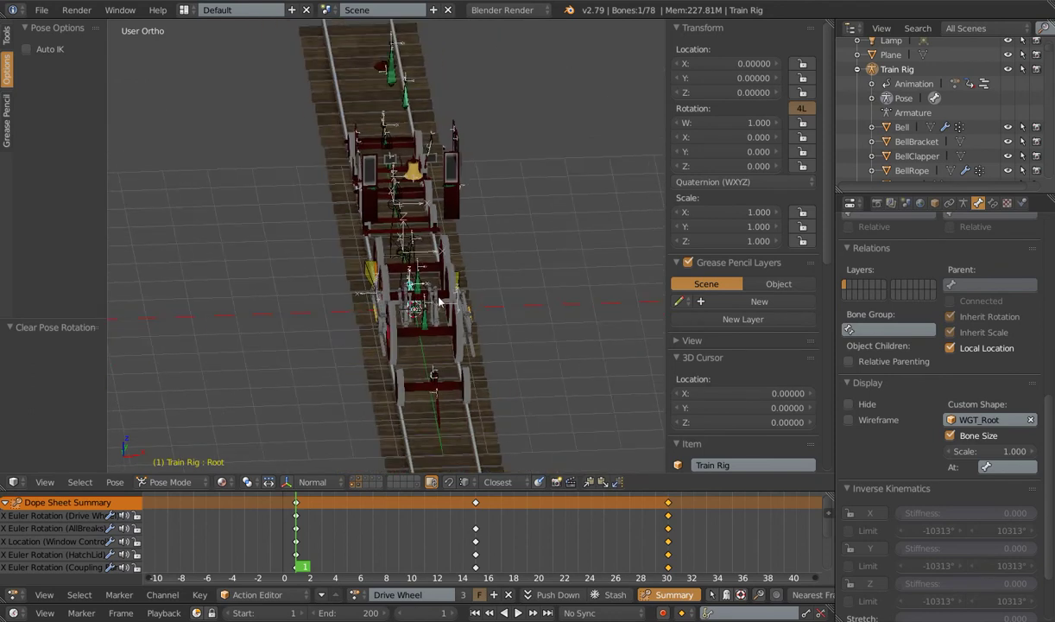
{"action": "scroll", "coordinate": [418, 285], "scroll_direction": "up", "scroll_amount": 3}
{"action": "right_click", "coordinate": [426, 300]}
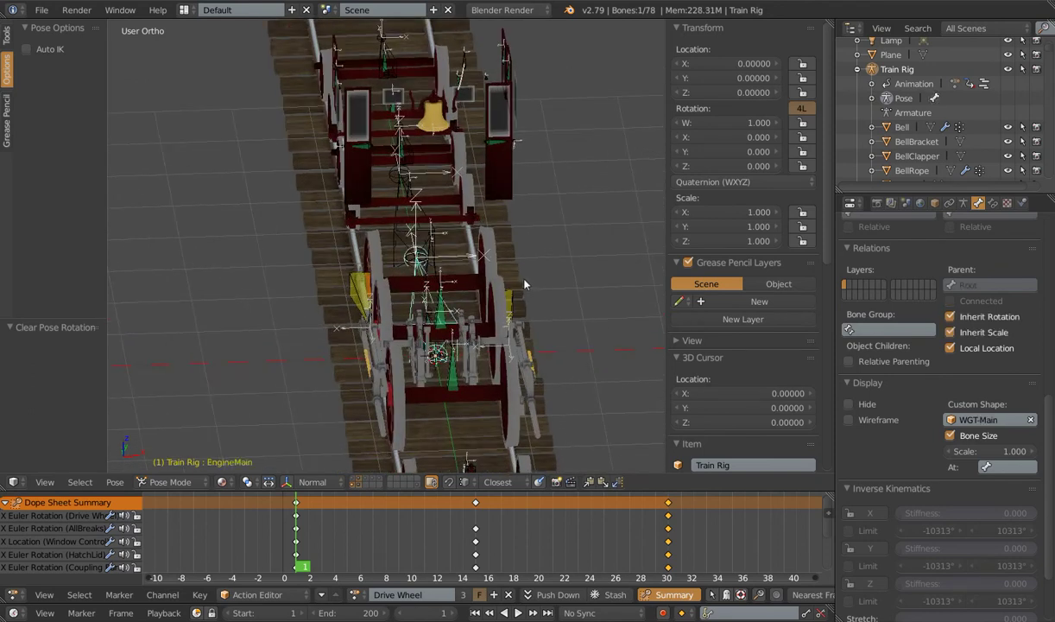
{"action": "key", "text": "r"}
{"action": "key", "text": "y"}
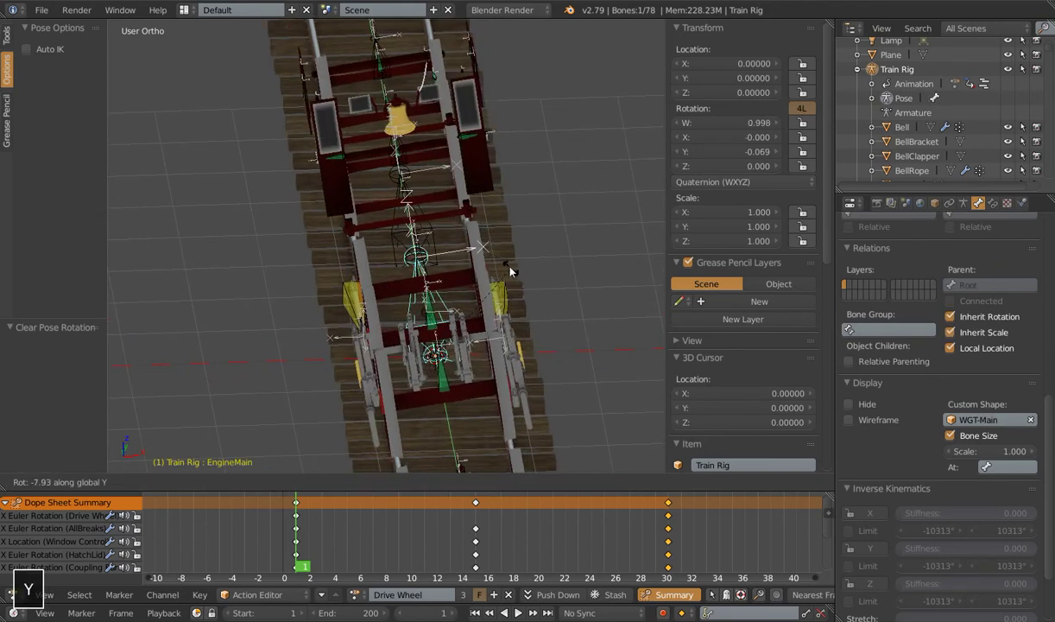
{"action": "left_click", "coordinate": [494, 259]}
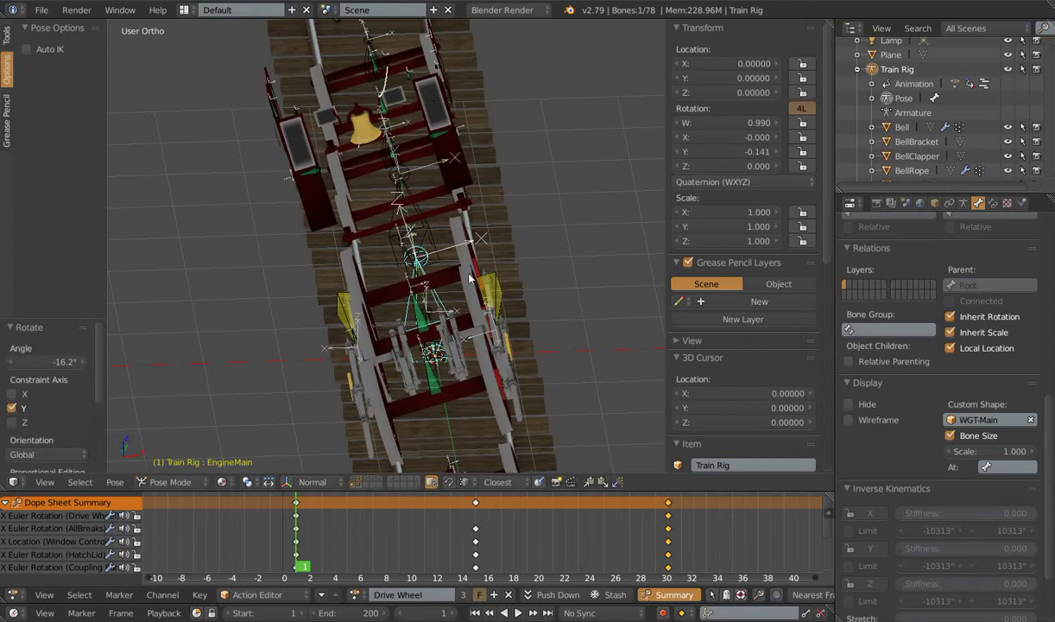
- Try rotating EngineMain by about a further -7.44 degrees around the global Y axis and inspect how the rod bones follow
{"action": "key", "text": "r"}
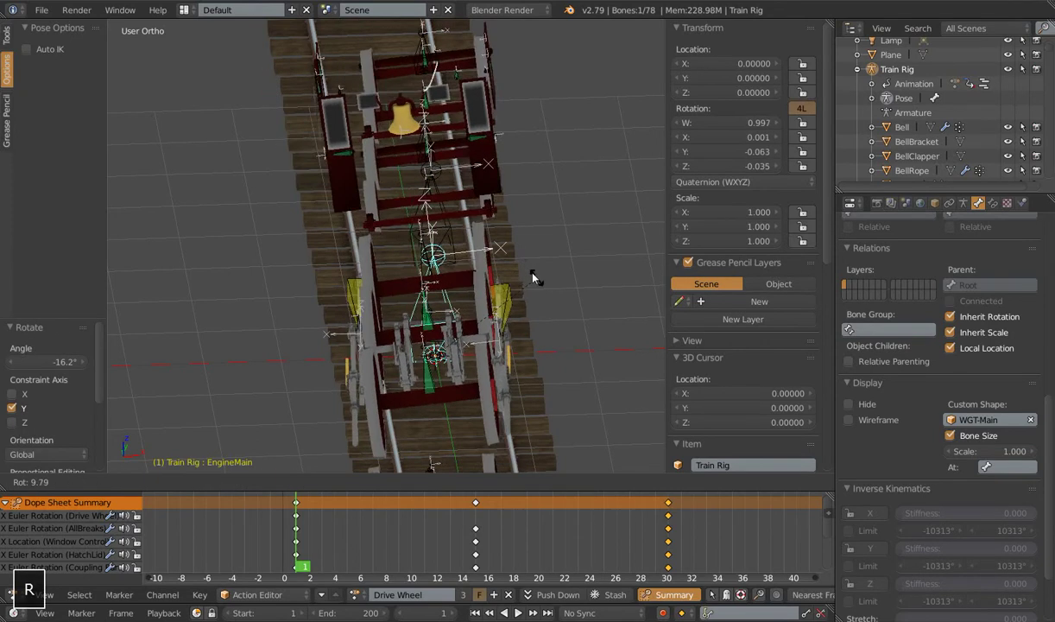
{"action": "key", "text": "y"}
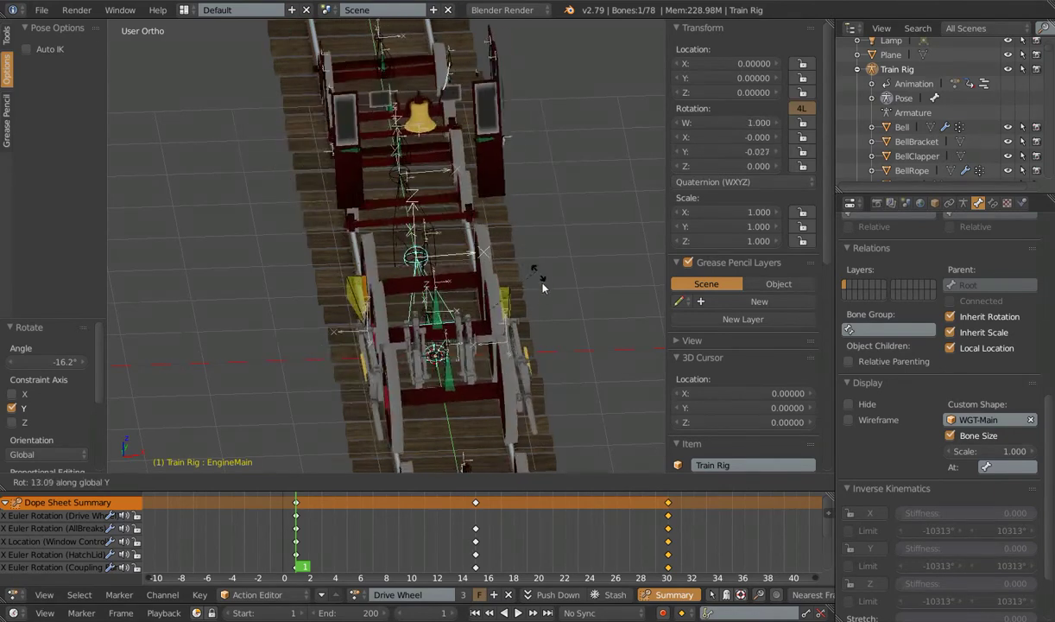
{"action": "left_click", "coordinate": [511, 223]}
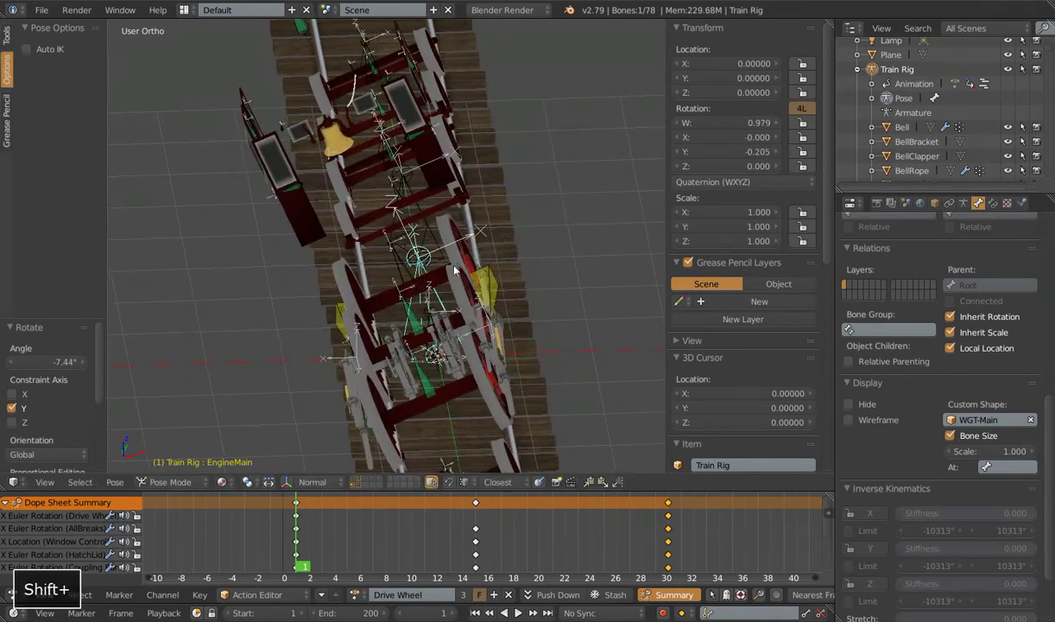
{"action": "middle_click_drag", "start_coordinate": [455, 271], "coordinate": [382, 234]}
{"action": "scroll", "coordinate": [370, 140], "scroll_direction": "up", "scroll_amount": 2}
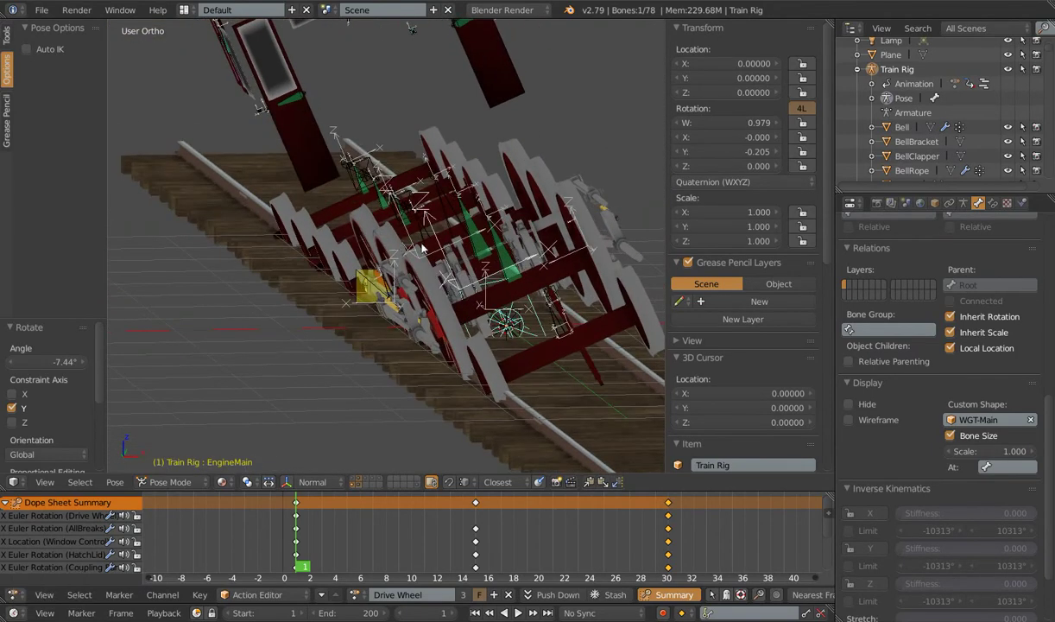
{"action": "scroll", "coordinate": [383, 367], "scroll_direction": "up", "scroll_amount": 2}
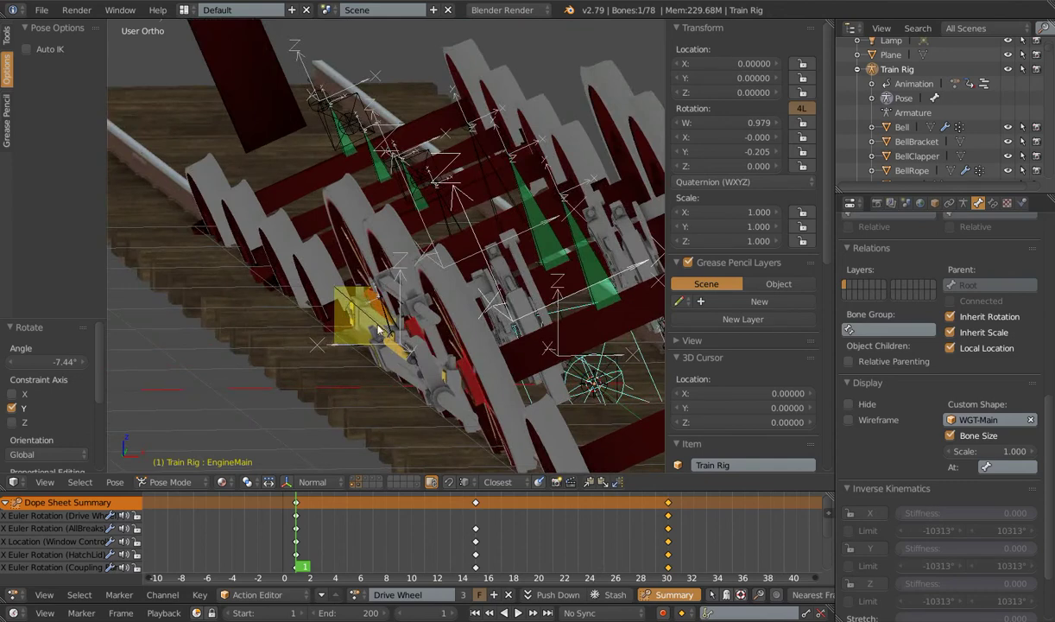
{"action": "middle_click_drag", "start_coordinate": [417, 366], "coordinate": [458, 289]}
- Clear the pose rotation and scale of all visible bones
{"action": "key", "text": "a"}
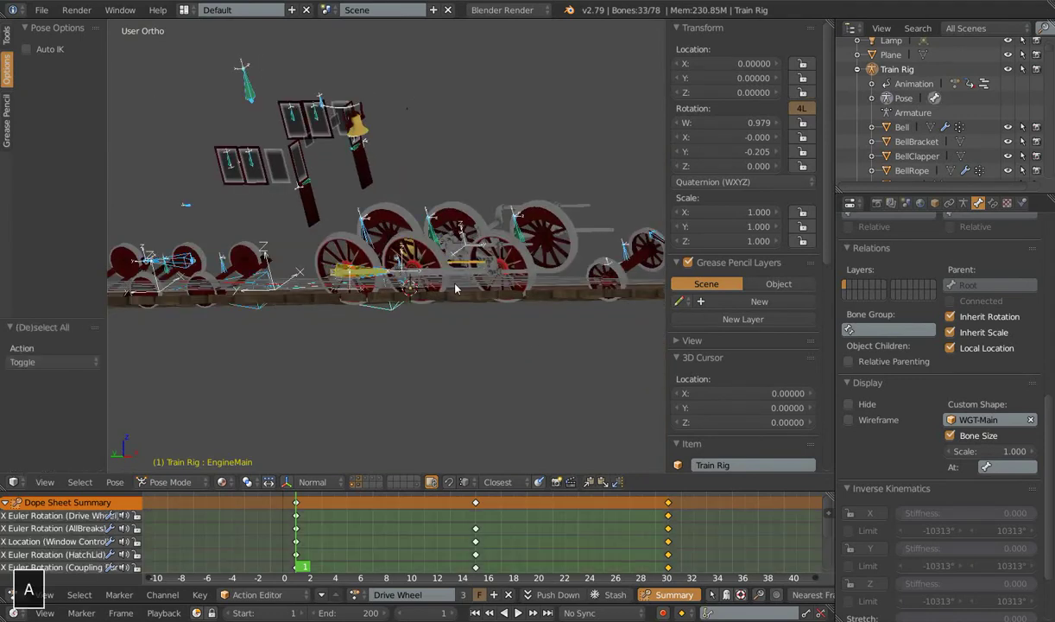
{"action": "key", "text": "alt+r"}
{"action": "key", "text": "alt+s"}
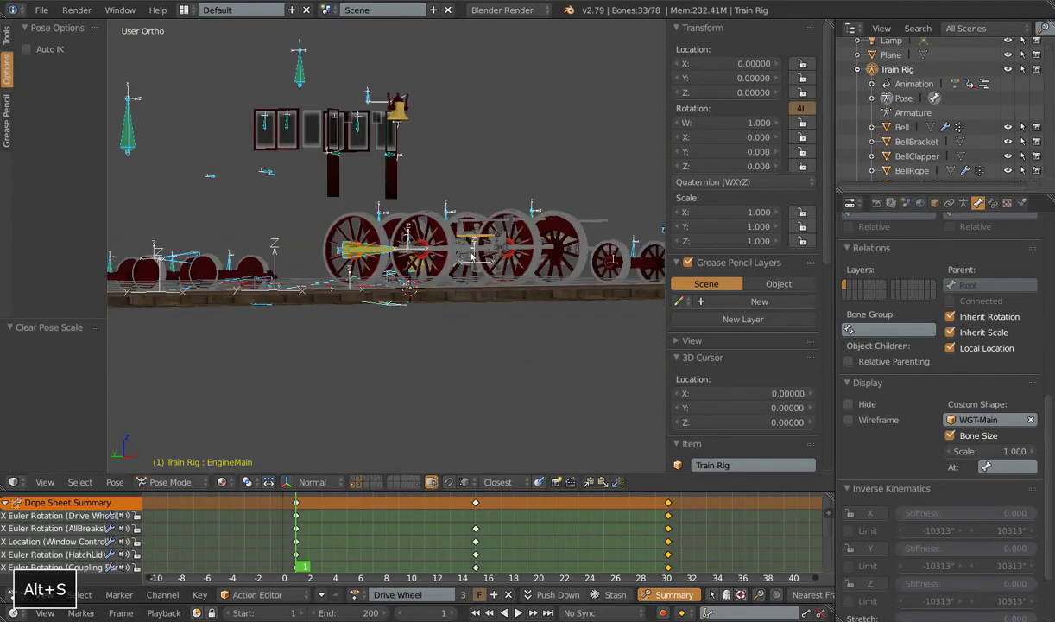
- Delete the IK constraint from the LocoDriverConrod.001.R bone
{"action": "right_click", "coordinate": [372, 250]}
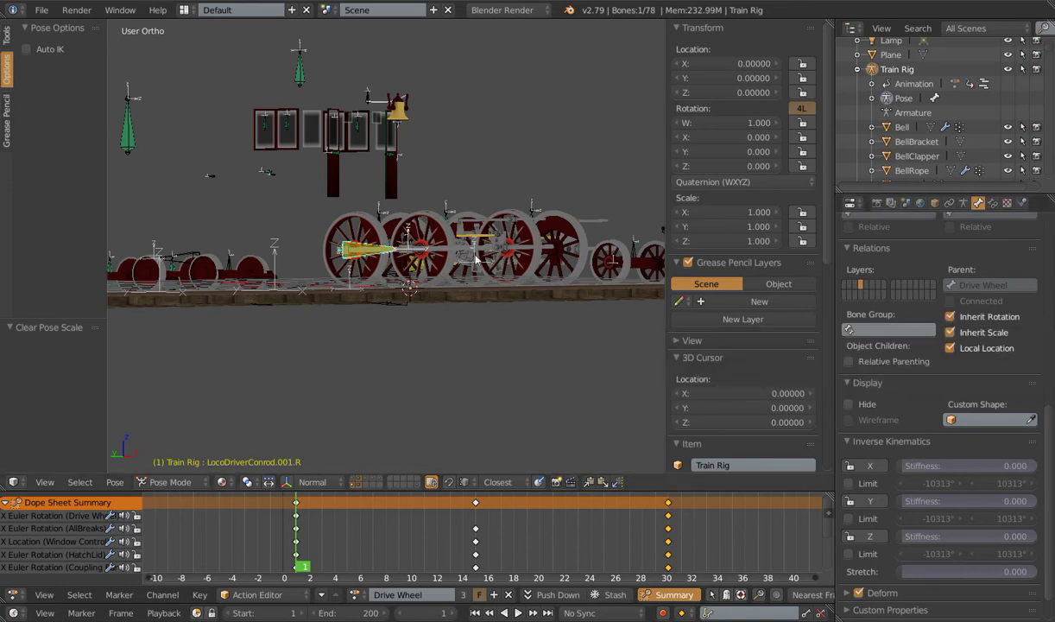
{"action": "middle_click_drag", "start_coordinate": [370, 281], "coordinate": [486, 307], "text": "shift"}
{"action": "scroll", "coordinate": [487, 303], "scroll_direction": "up", "scroll_amount": 4}
{"action": "scroll", "coordinate": [488, 302], "scroll_direction": "up", "scroll_amount": 4}
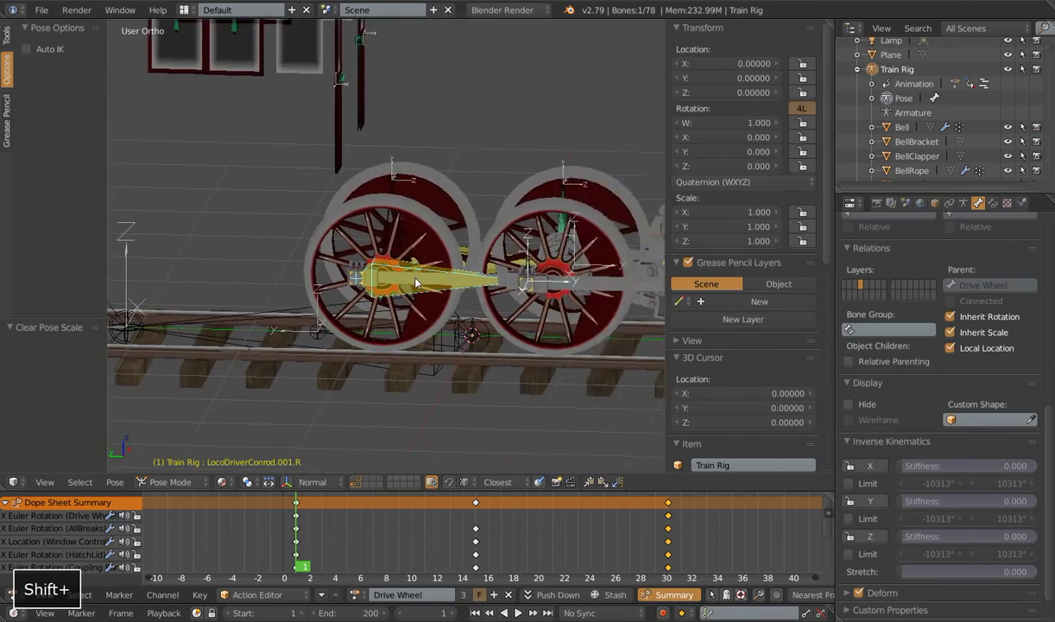
{"action": "left_click", "coordinate": [993, 203]}
{"action": "left_click", "coordinate": [1041, 272]}
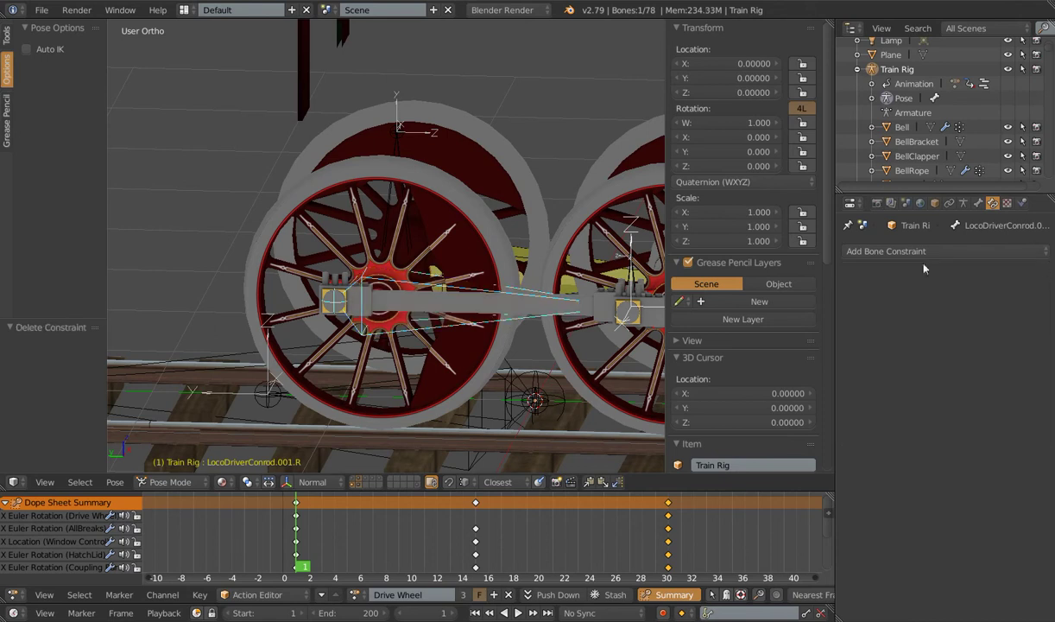
- Duplicate the LocoDriverConrod.001.R bone in place in Edit Mode, working from the left view
{"action": "scroll", "coordinate": [488, 326], "scroll_direction": "down", "scroll_amount": 4}
{"action": "key", "text": "ctrl+KP_3"}
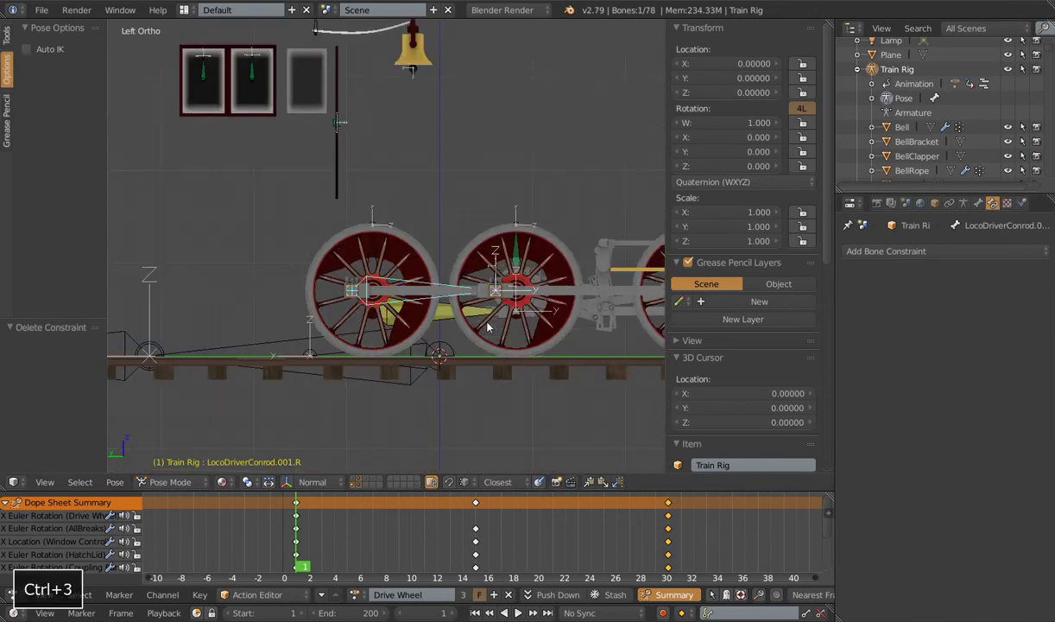
{"action": "key", "text": "Tab"}
{"action": "middle_click_drag", "start_coordinate": [470, 334], "coordinate": [485, 287], "text": "shift"}
{"action": "scroll", "coordinate": [494, 323], "scroll_direction": "up", "scroll_amount": 3}
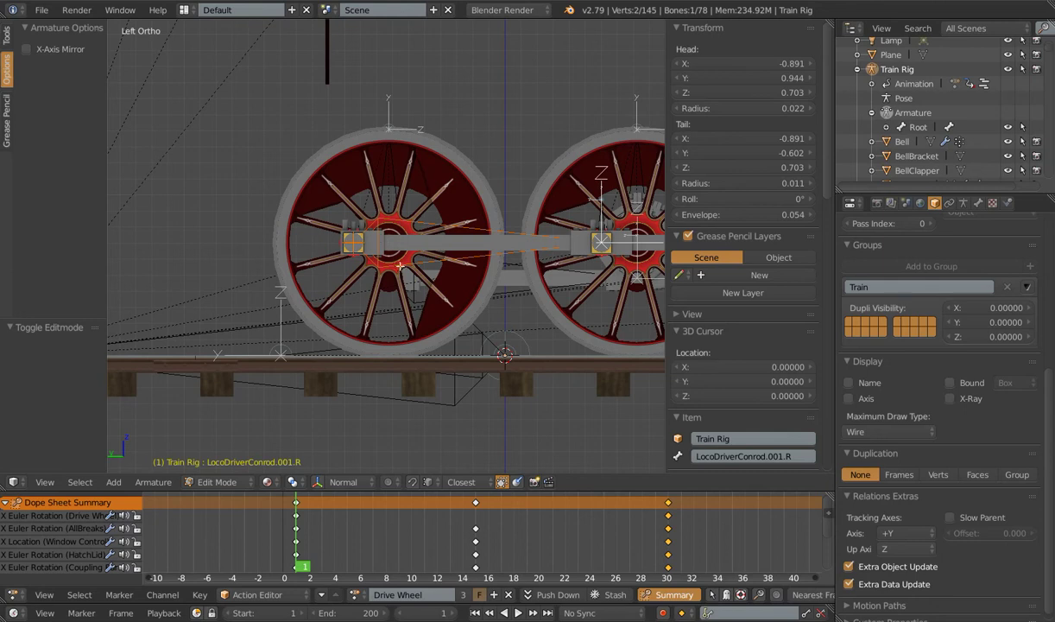
{"action": "key", "text": "shift+d"}
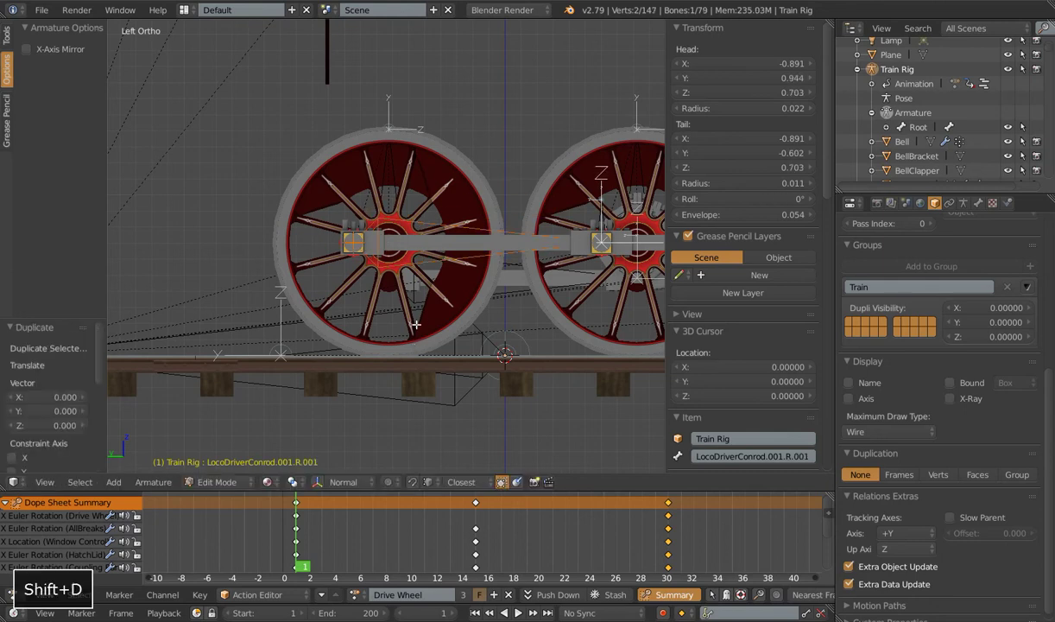
{"action": "right_click", "coordinate": [290, 467]}
- Set the pivot point to Individual Origins and scale the duplicated rod bone to about 0.575
{"action": "left_click", "coordinate": [293, 482]}
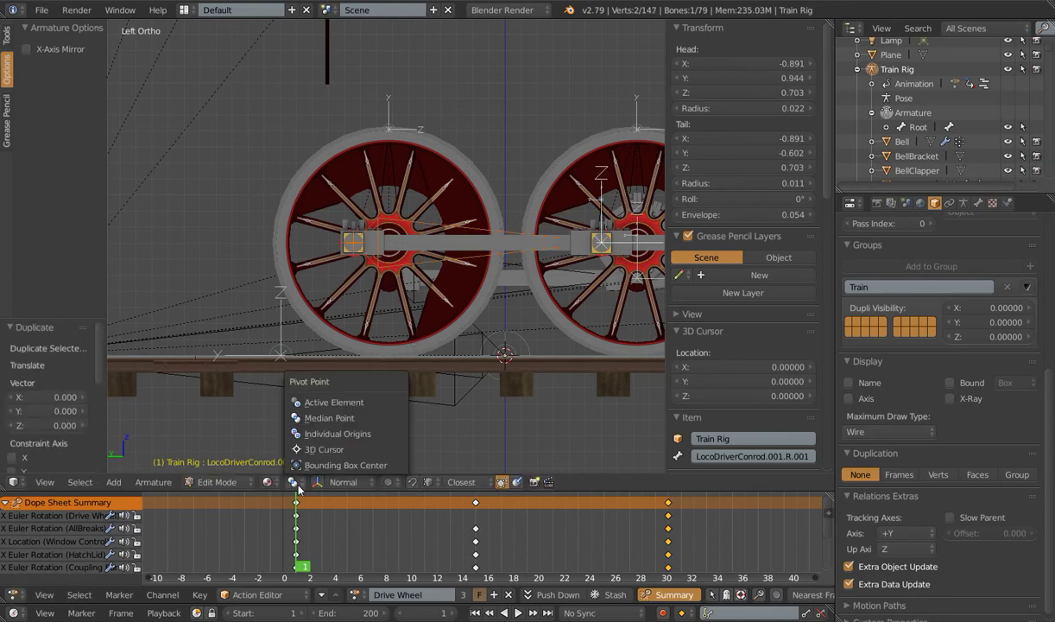
{"action": "left_click", "coordinate": [336, 435]}
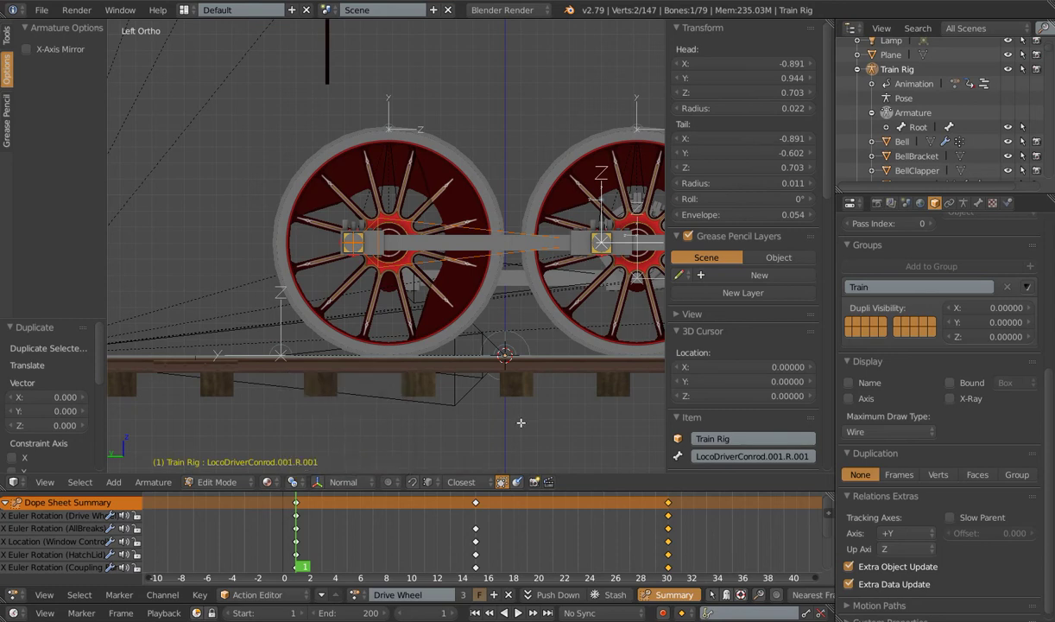
{"action": "key", "text": "s"}
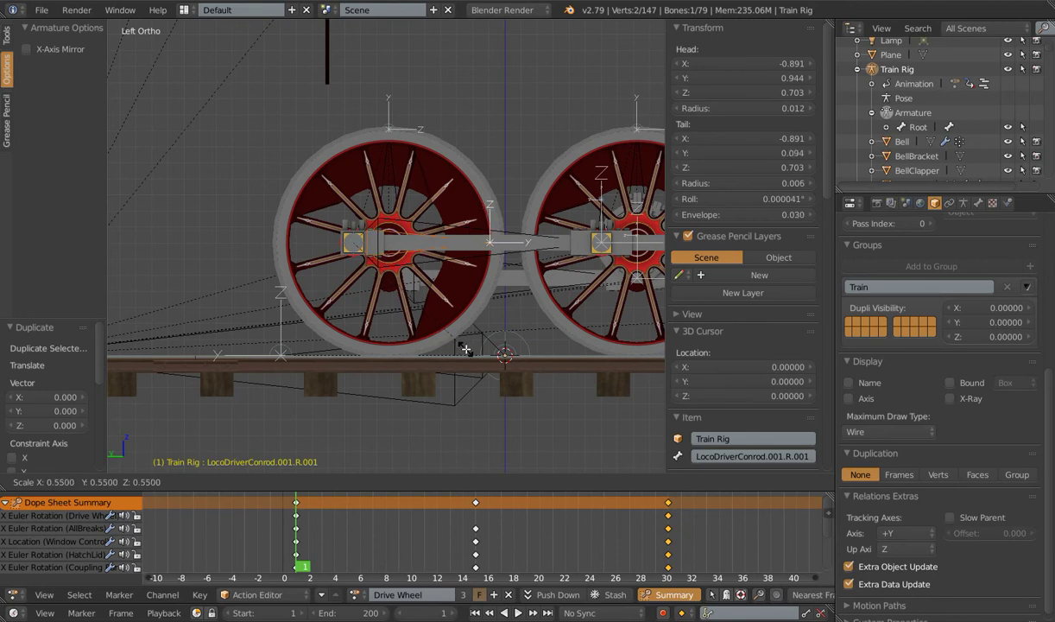
{"action": "left_click", "coordinate": [471, 353]}
{"action": "middle_click_drag", "start_coordinate": [455, 163], "coordinate": [429, 128]}
{"action": "middle_click_drag", "start_coordinate": [482, 173], "coordinate": [436, 248]}
{"action": "scroll", "coordinate": [432, 246], "scroll_direction": "up", "scroll_amount": 2}
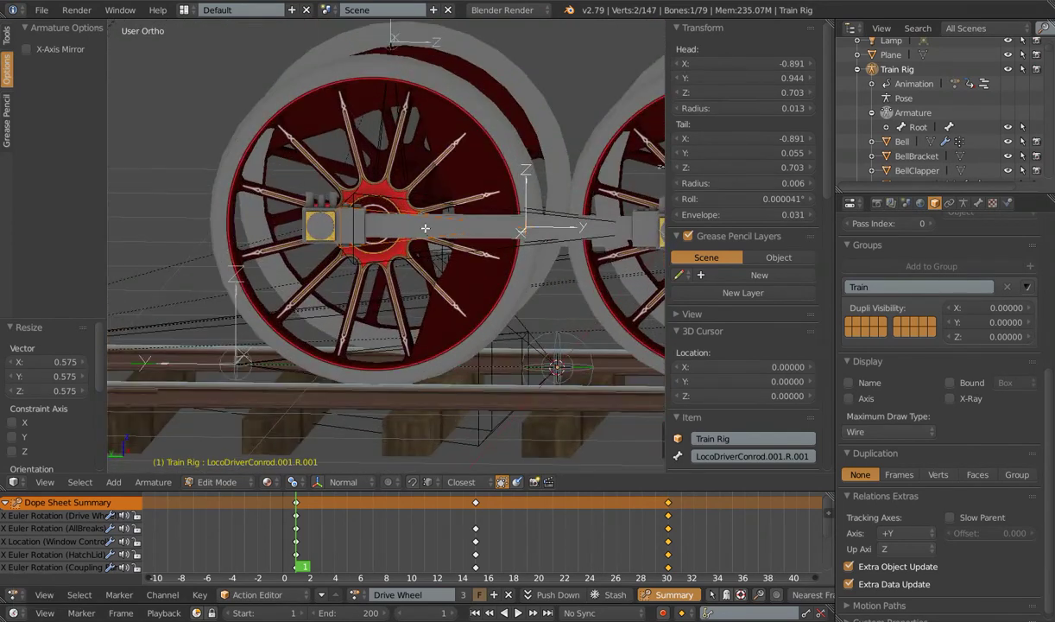
- Try to parent the shortened duplicate rod bone to the Drive Wheel bone
{"action": "key", "text": "Tab"}
{"action": "key", "text": "Tab"}
{"action": "right_click", "coordinate": [396, 214]}
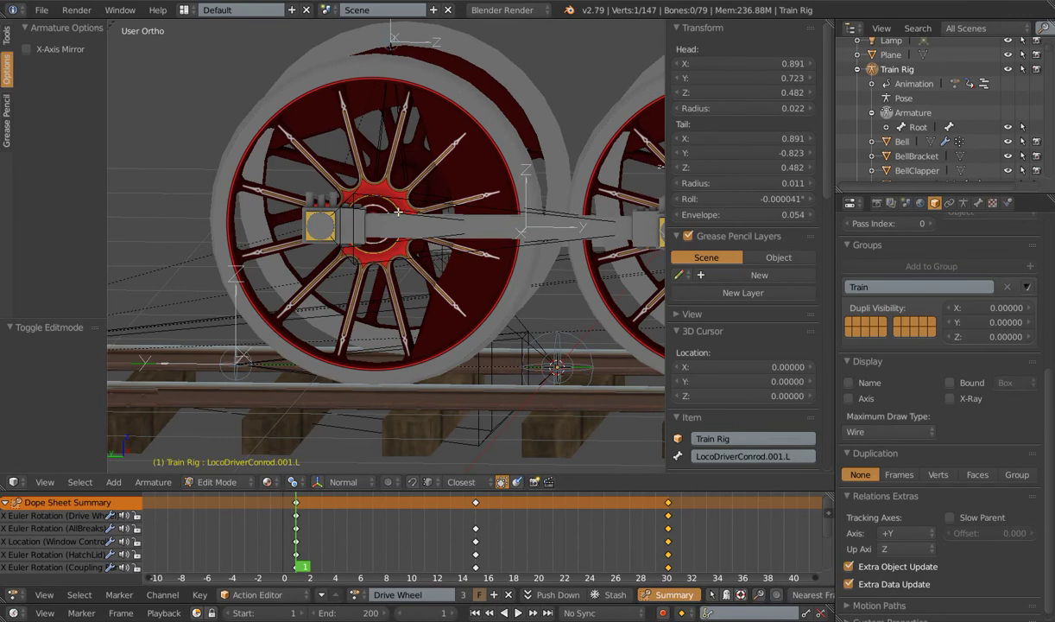
{"action": "right_click", "coordinate": [402, 214]}
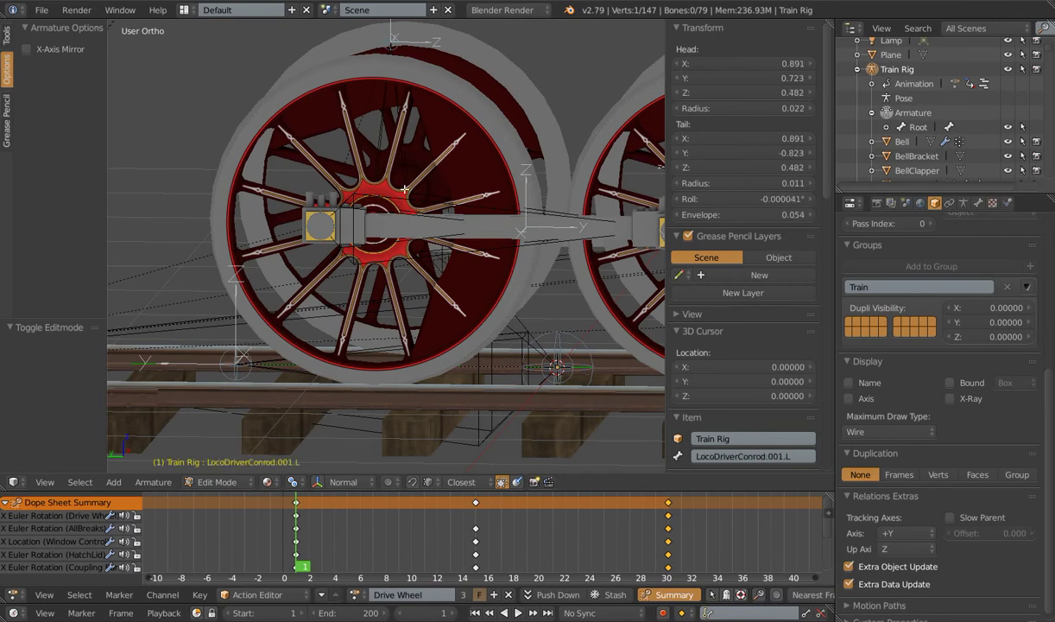
{"action": "right_click", "coordinate": [442, 220]}
{"action": "right_click", "coordinate": [361, 130], "text": "shift"}
{"action": "key", "text": "ctrl+p"}
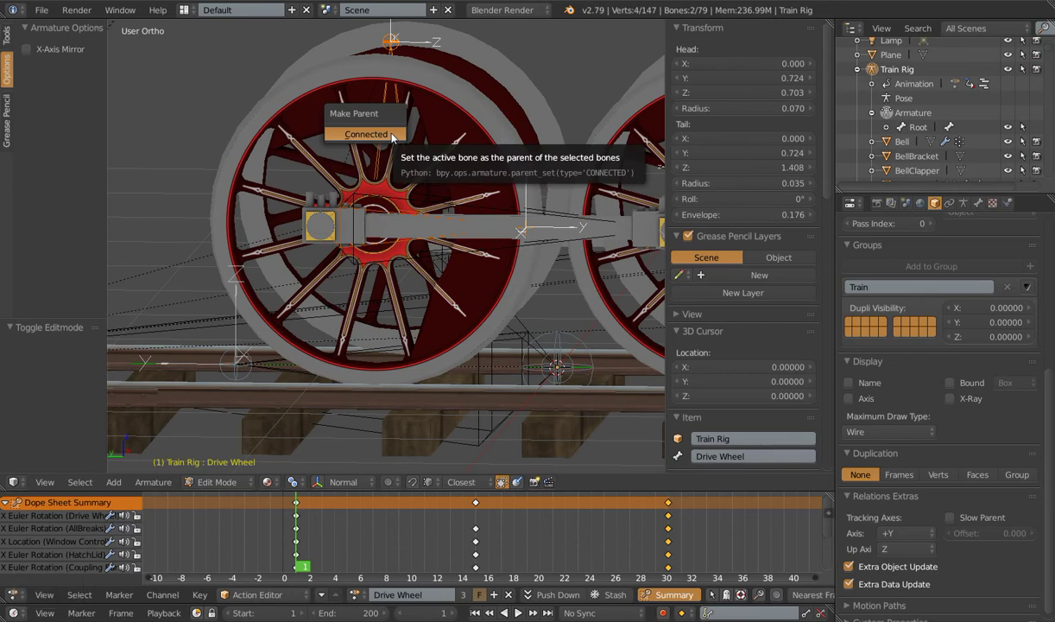
{"action": "left_click", "coordinate": [391, 136]}
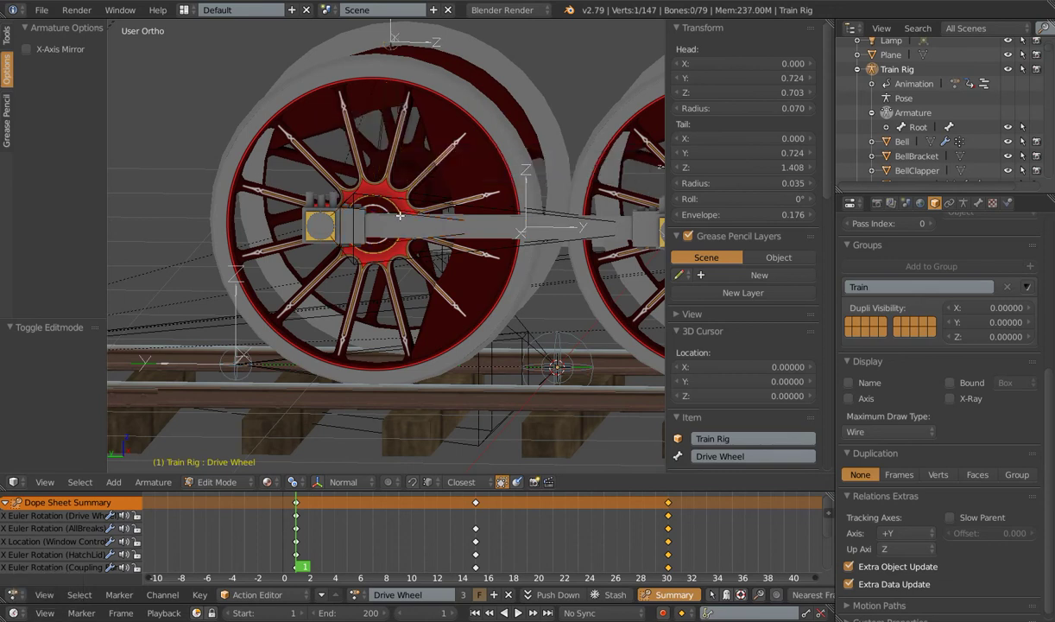
- Select the shortened duplicate LocoDriverConrod.001.R.001 and check its parent in the bone relations
{"action": "right_click", "coordinate": [416, 215]}
{"action": "right_click", "coordinate": [410, 215]}
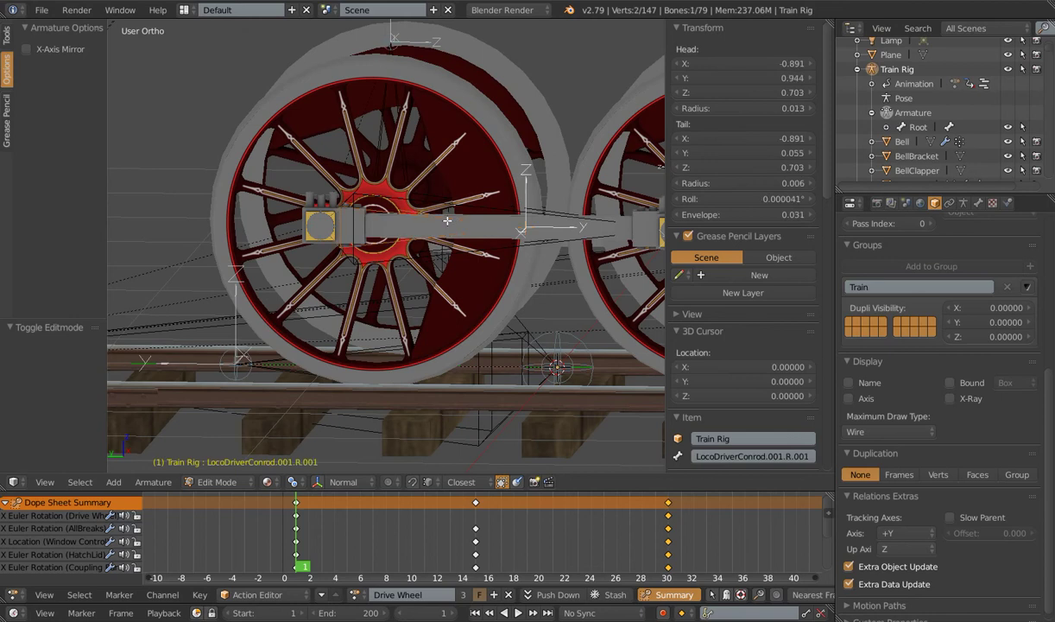
{"action": "left_click", "coordinate": [978, 203]}
{"action": "scroll", "coordinate": [1013, 331], "scroll_direction": "up", "scroll_amount": 7}
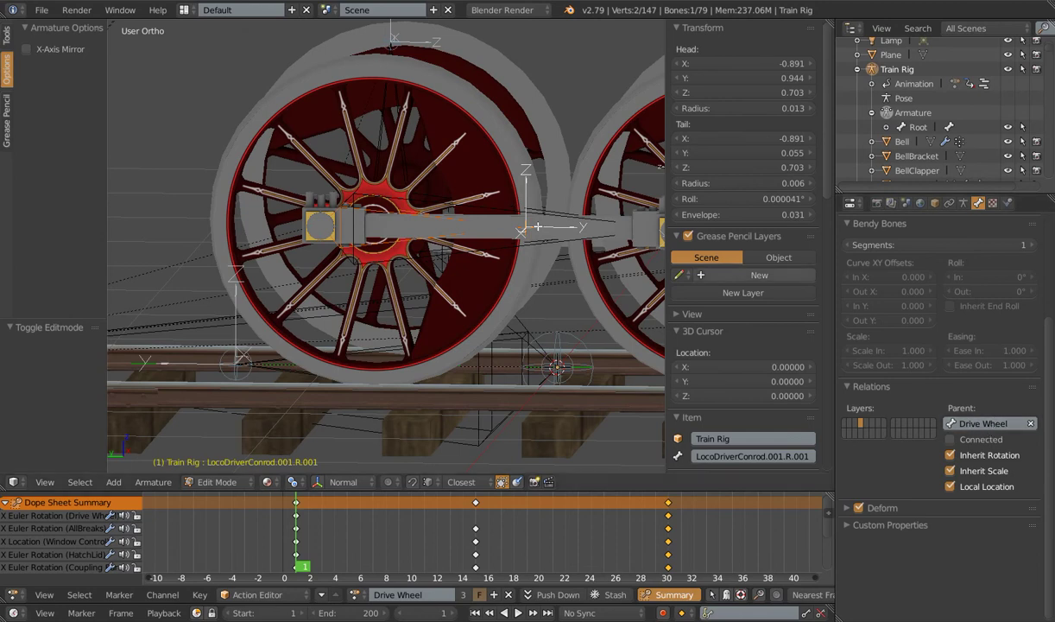
- Parent the original LocoDriverConrod.001.R bone to EngineMain with Keep Offset
{"action": "scroll", "coordinate": [490, 213], "scroll_direction": "down", "scroll_amount": 3}
{"action": "middle_click_drag", "start_coordinate": [417, 238], "coordinate": [427, 223], "text": "shift"}
{"action": "scroll", "coordinate": [427, 223], "scroll_direction": "up", "scroll_amount": 3}
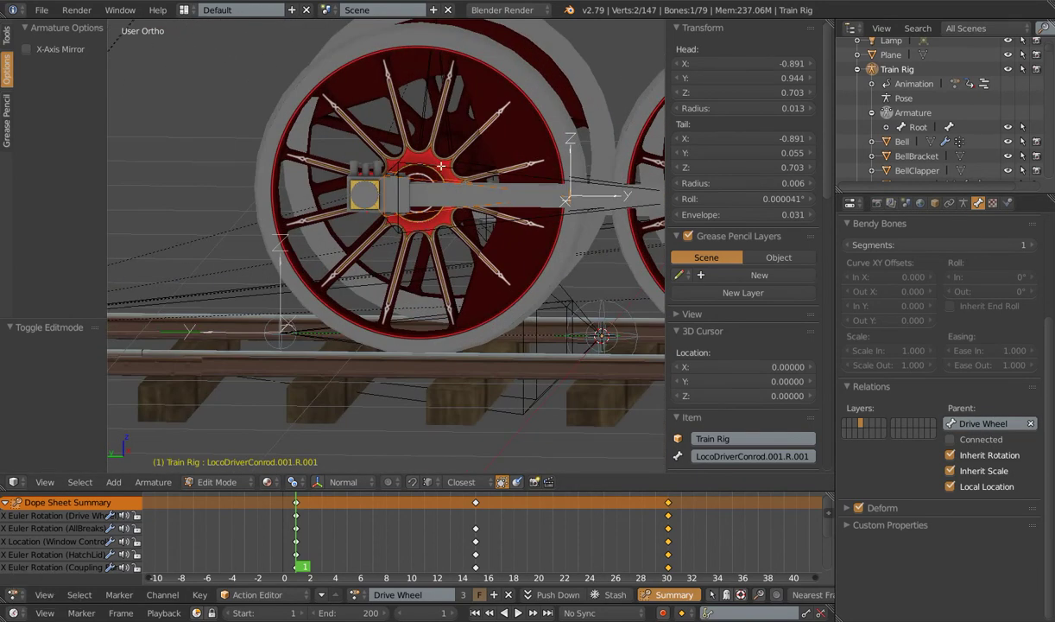
{"action": "right_click", "coordinate": [470, 170]}
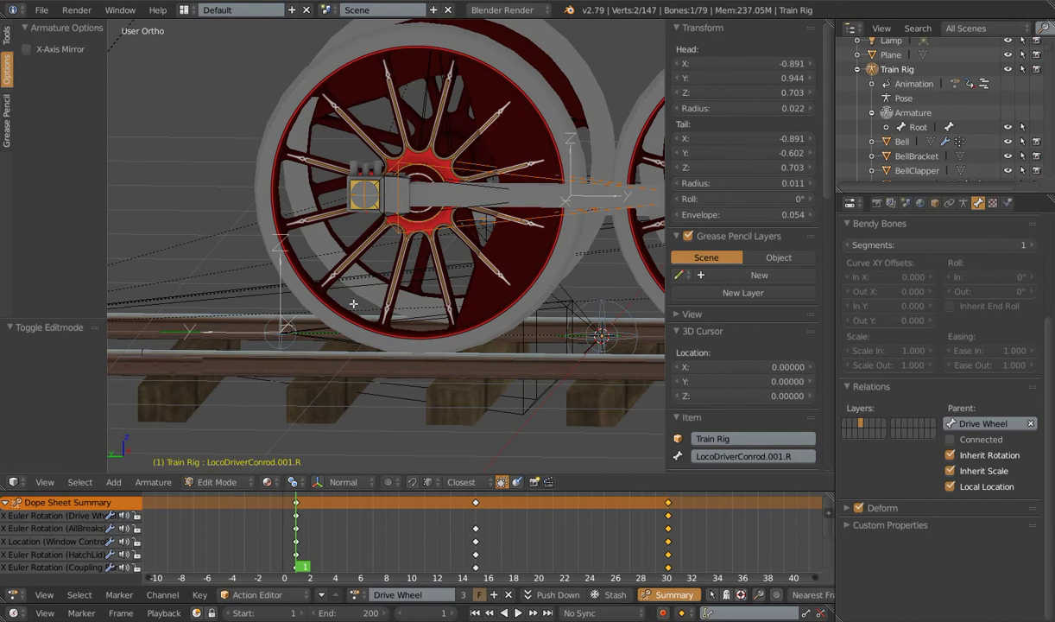
{"action": "scroll", "coordinate": [353, 303], "scroll_direction": "down", "scroll_amount": 2}
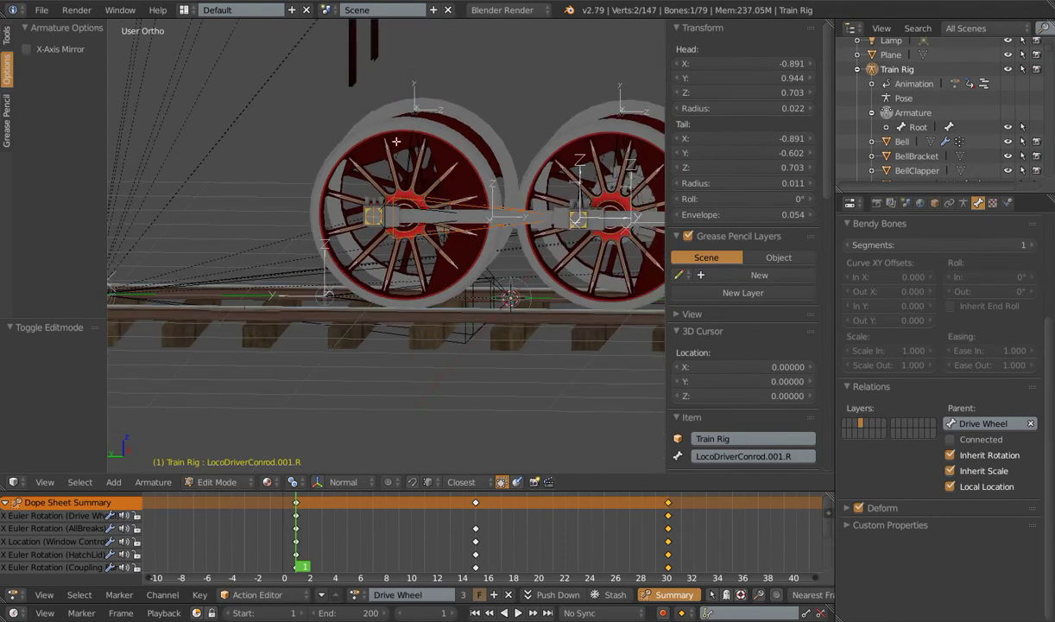
{"action": "right_click", "coordinate": [323, 326], "text": "shift"}
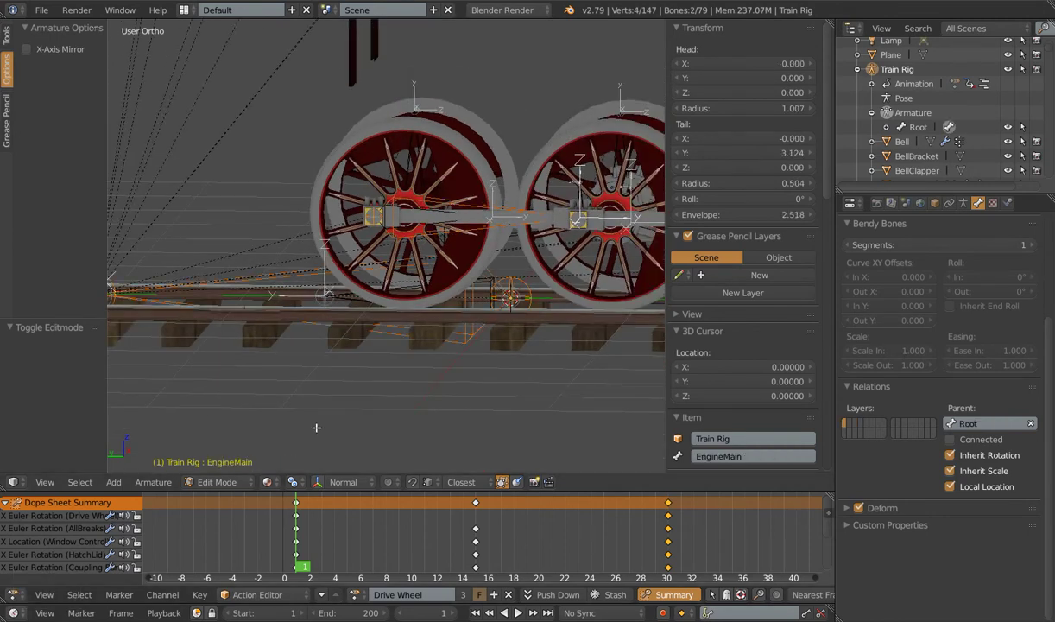
{"action": "key", "text": "ctrl+p"}
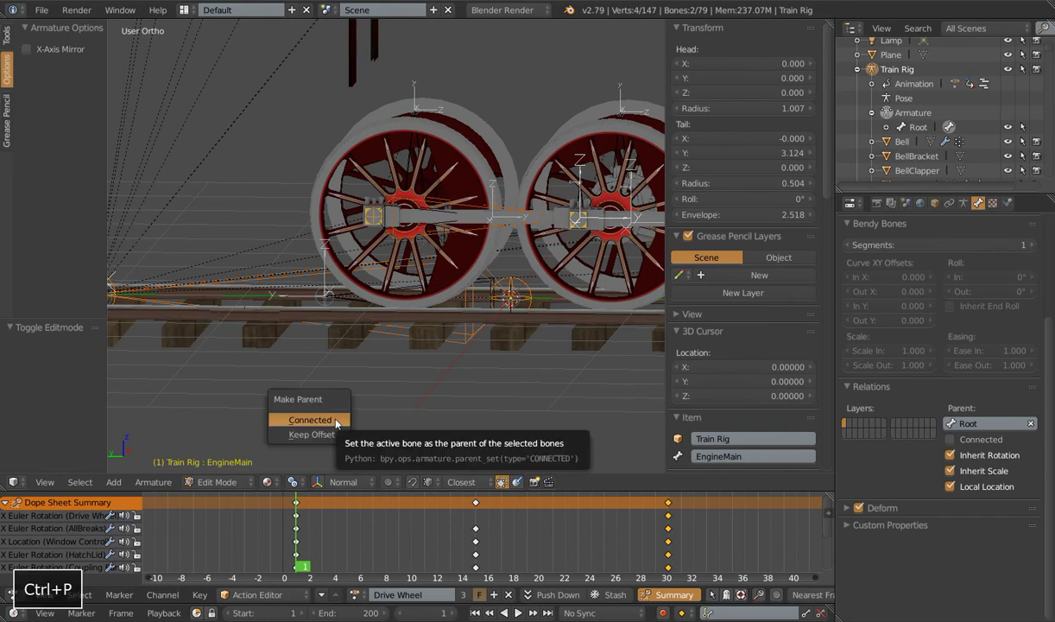
{"action": "left_click", "coordinate": [327, 430]}
{"action": "scroll", "coordinate": [410, 301], "scroll_direction": "down", "scroll_amount": 3}
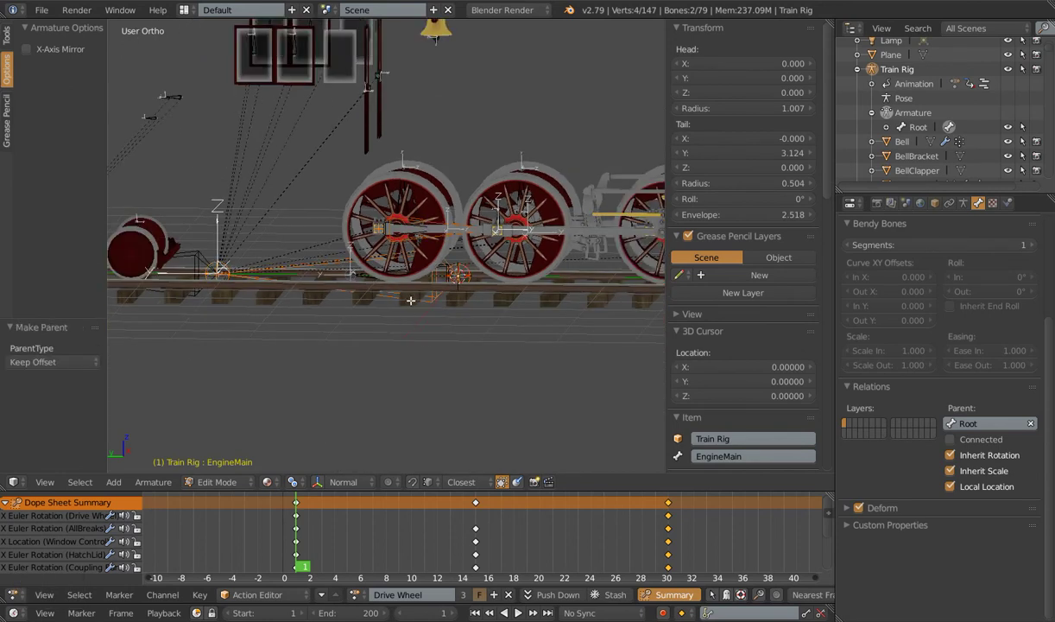
- Switch to Pose Mode and rotate the Drive Wheel bone to about 62° on X to test how the rod helper bone follows
{"action": "key", "text": "Tab"}
{"action": "middle_click_drag", "start_coordinate": [410, 301], "coordinate": [434, 281]}
{"action": "scroll", "coordinate": [414, 224], "scroll_direction": "up", "scroll_amount": 3}
{"action": "right_click", "coordinate": [393, 147]}
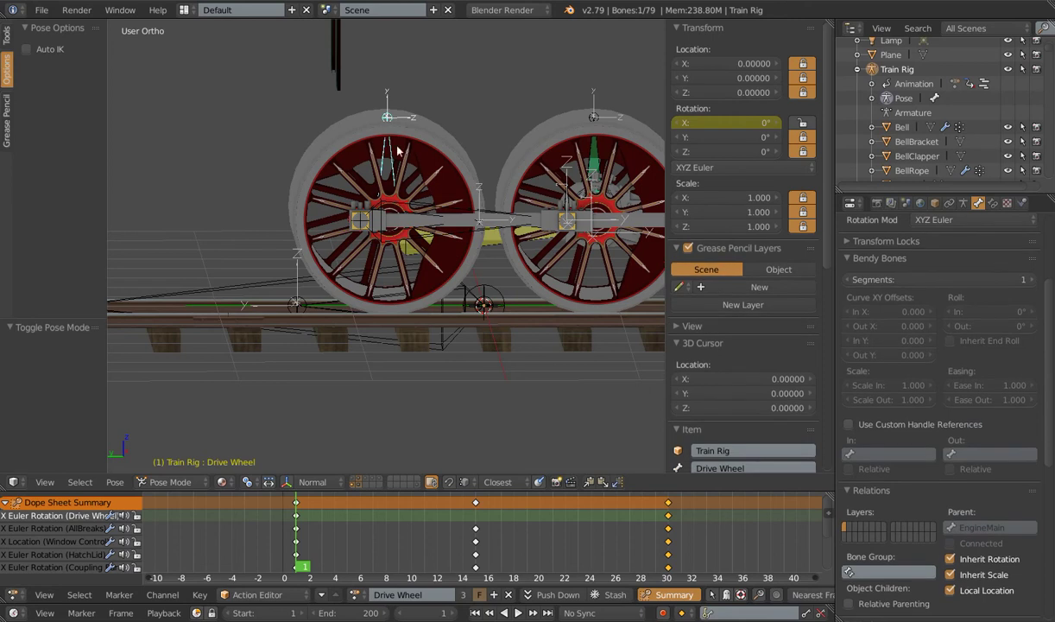
{"action": "key", "text": "r"}
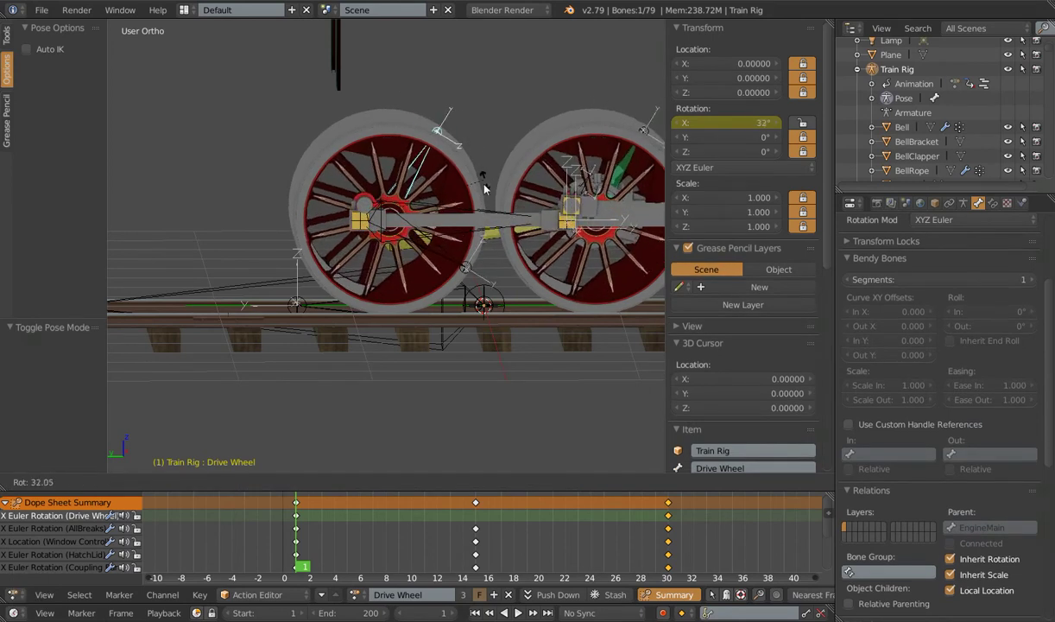
{"action": "left_click", "coordinate": [411, 250]}
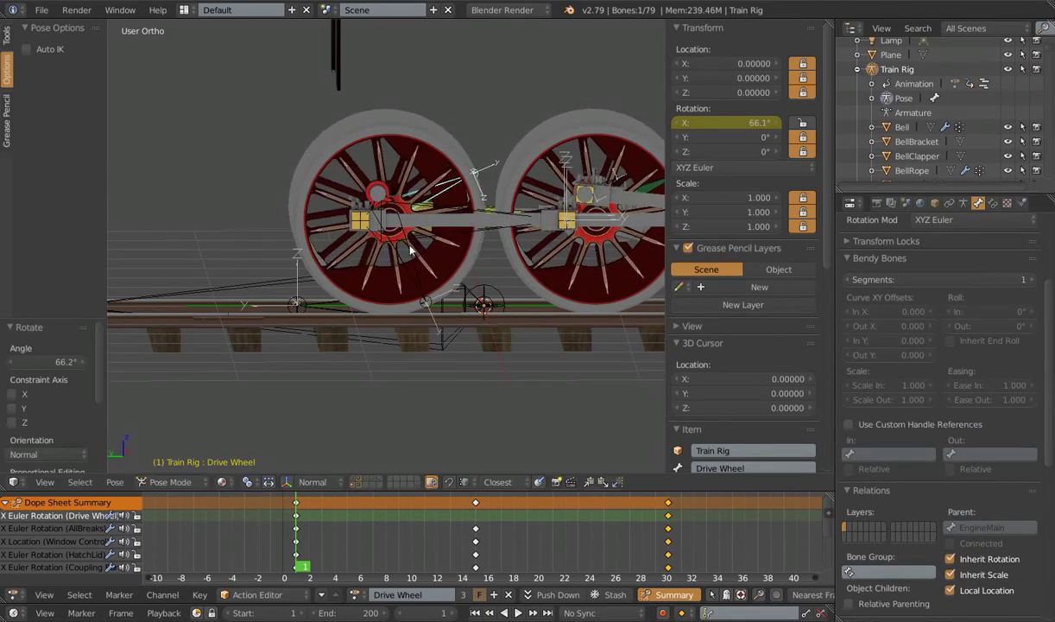
{"action": "key", "text": "r"}
{"action": "left_click", "coordinate": [393, 166]}
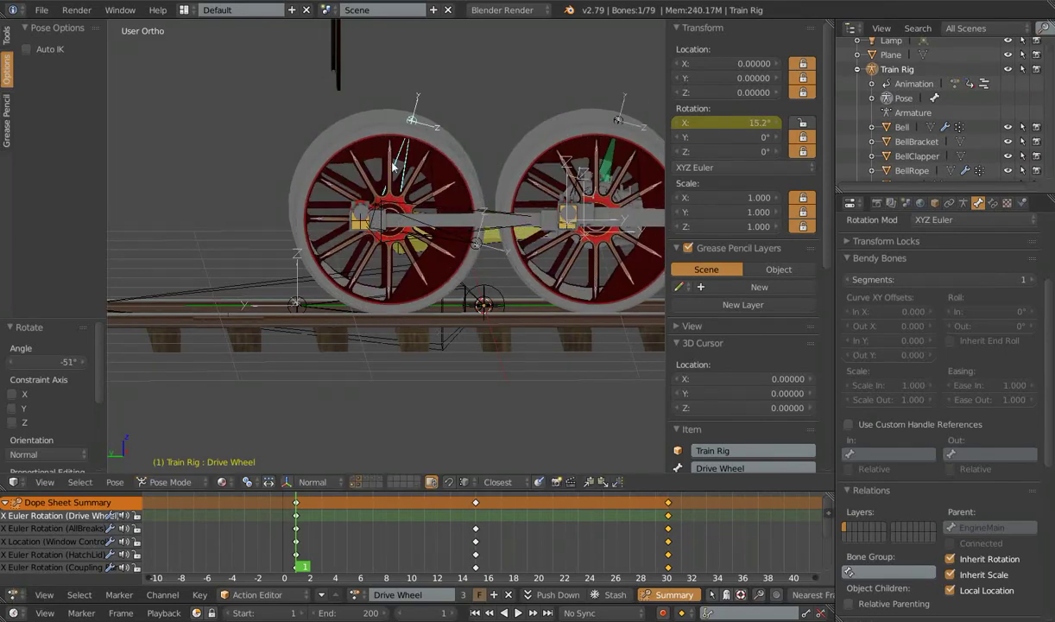
{"action": "key", "text": "r"}
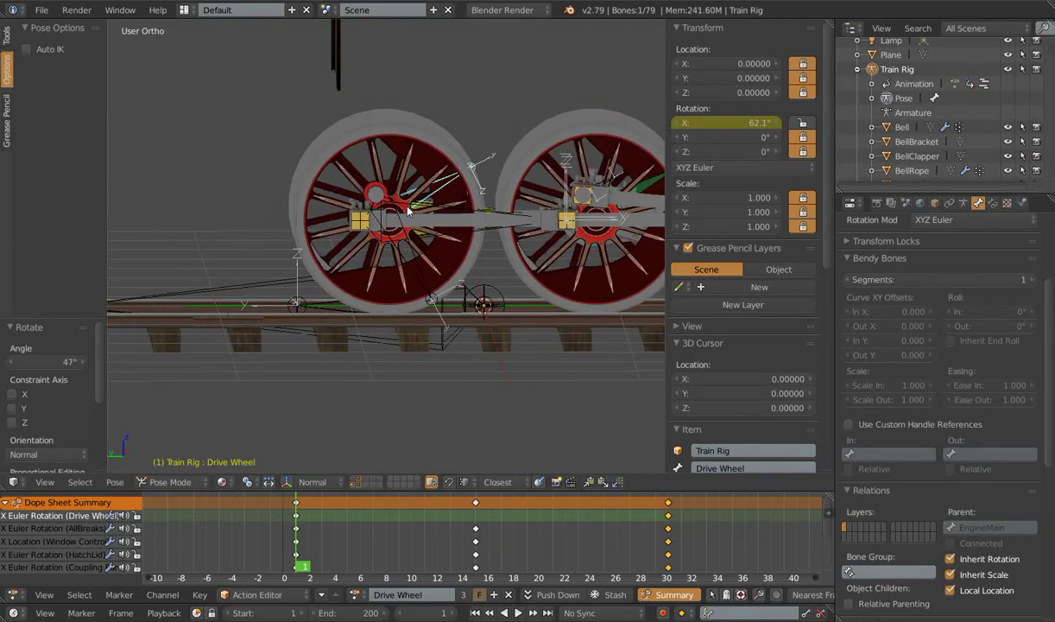
{"action": "left_click", "coordinate": [395, 204]}
- Add a Copy Location constraint to LocoDriverConrod.001.R, targeting the shortened helper bone LocoDriverConrod.001.R.001
{"action": "right_click", "coordinate": [411, 209]}
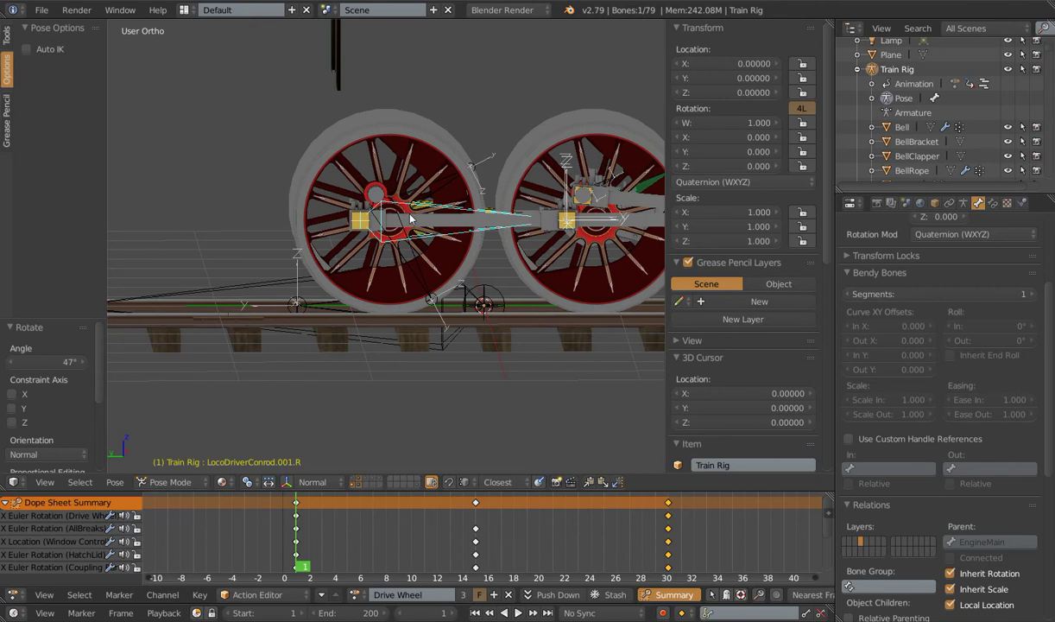
{"action": "scroll", "coordinate": [411, 219], "scroll_direction": "up", "scroll_amount": 4}
{"action": "scroll", "coordinate": [411, 220], "scroll_direction": "down", "scroll_amount": 3}
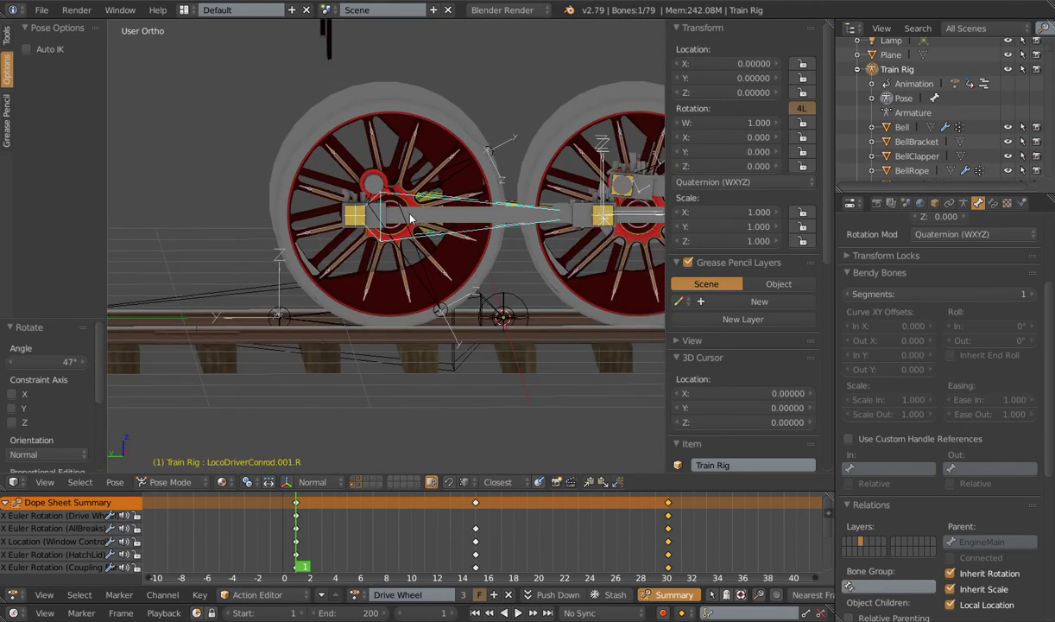
{"action": "scroll", "coordinate": [411, 220], "scroll_direction": "up", "scroll_amount": 1}
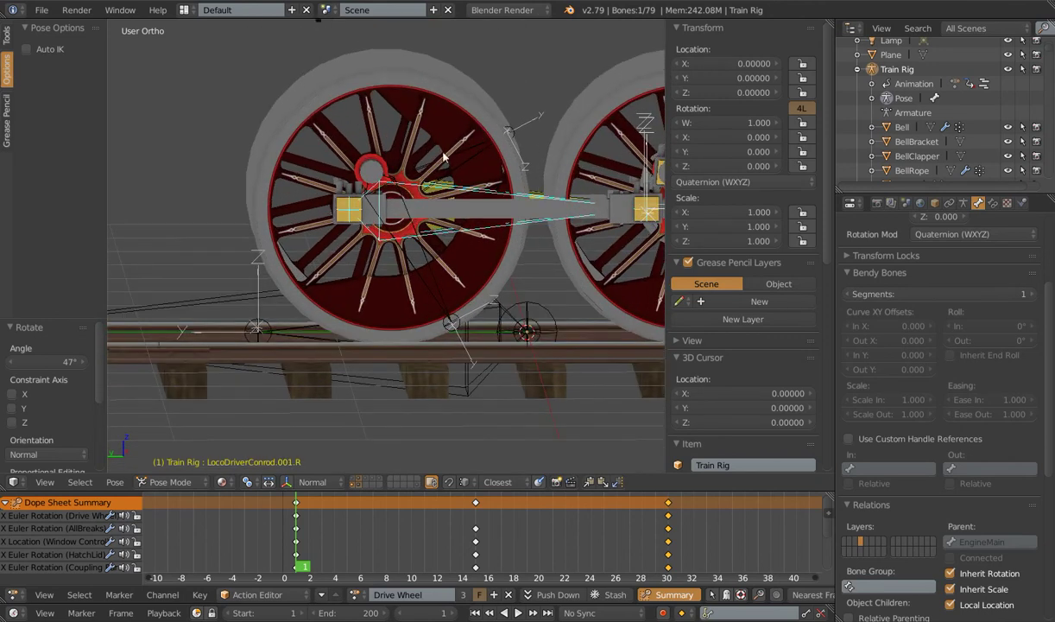
{"action": "right_click", "coordinate": [395, 212]}
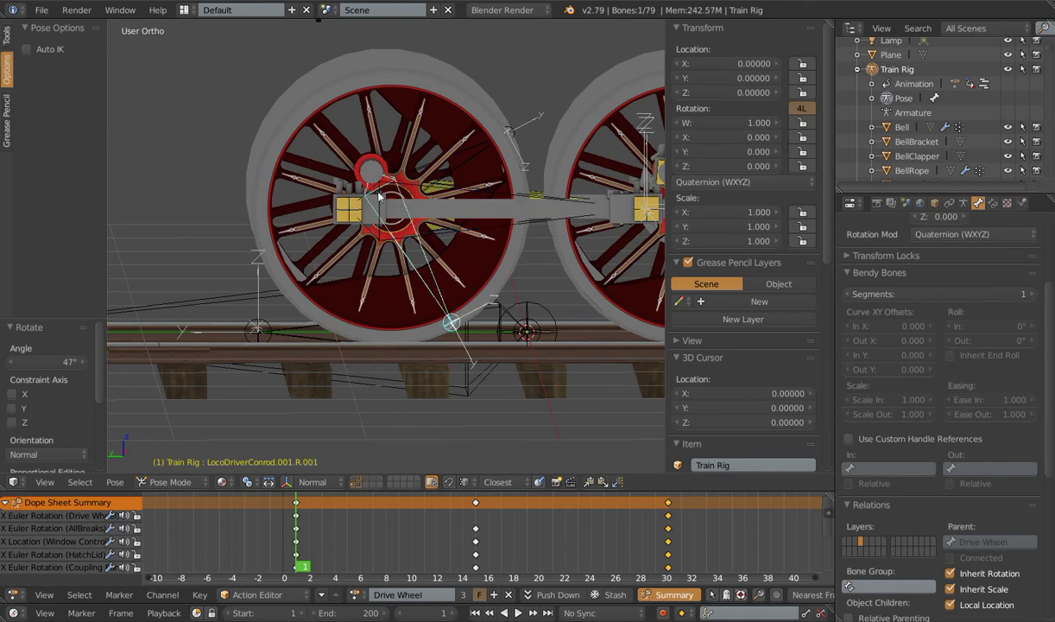
{"action": "right_click", "coordinate": [438, 184], "text": "shift"}
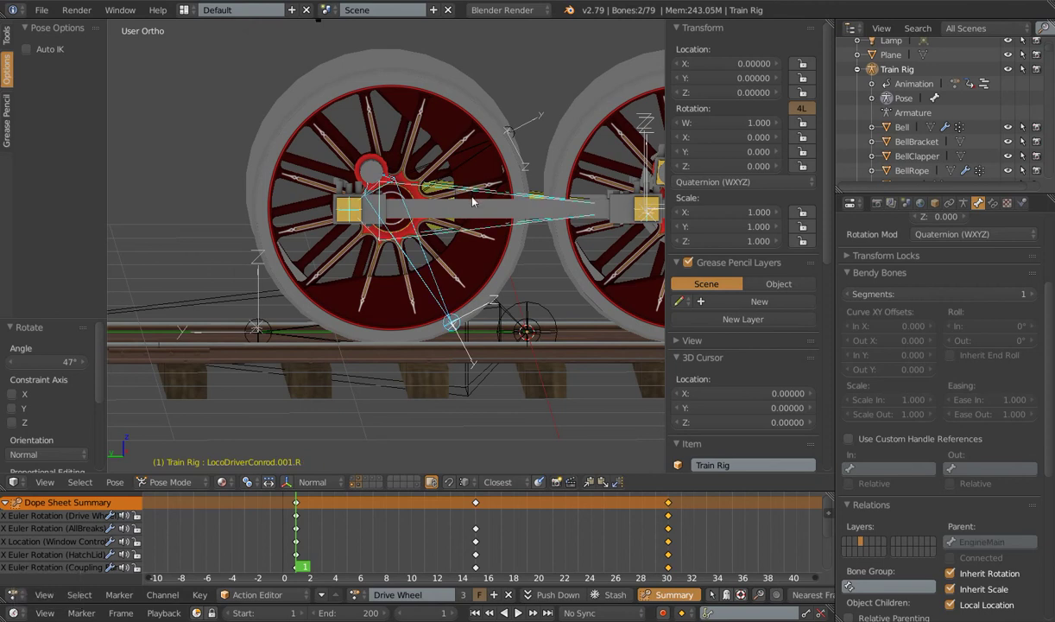
{"action": "key", "text": "ctrl+shift+c"}
{"action": "left_click", "coordinate": [244, 213]}
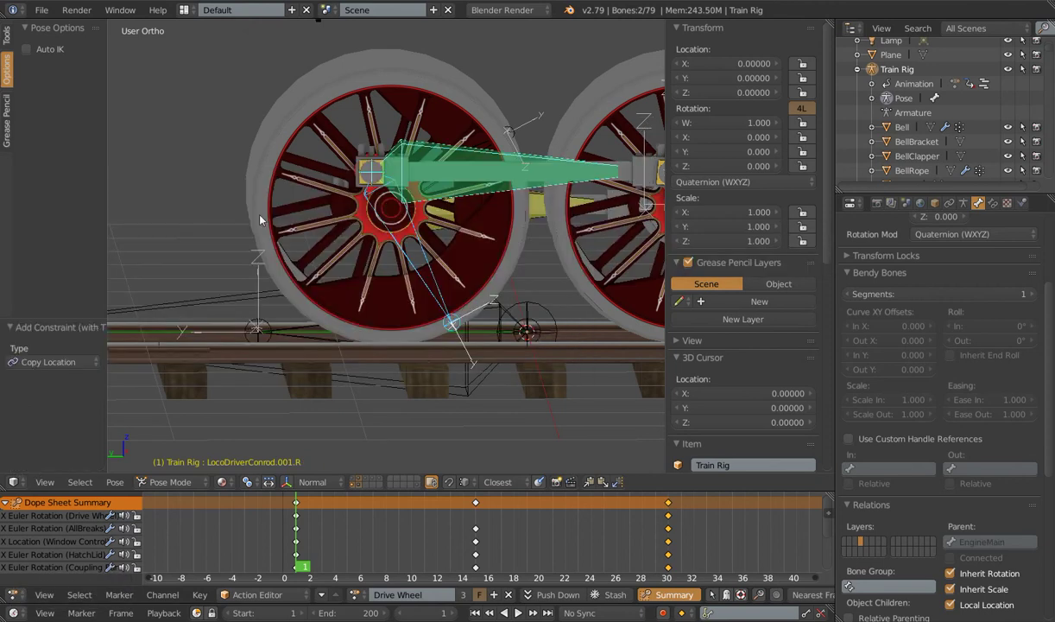
- Test-rotate the Drive Wheel bone to check how the connecting rod follows, and cancel the rotation
{"action": "right_click", "coordinate": [459, 179]}
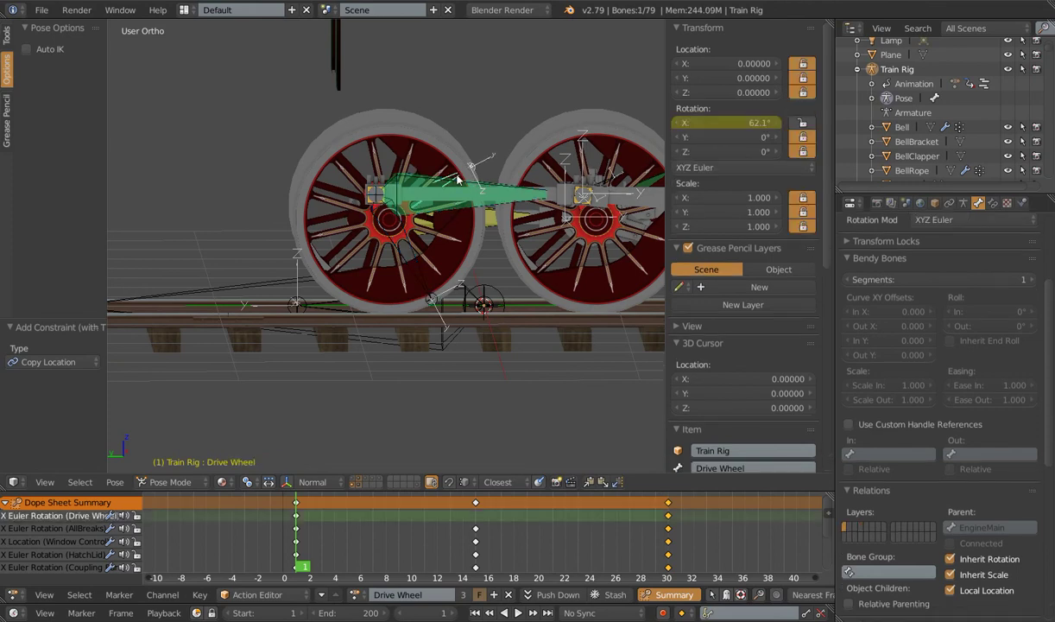
{"action": "key", "text": "r"}
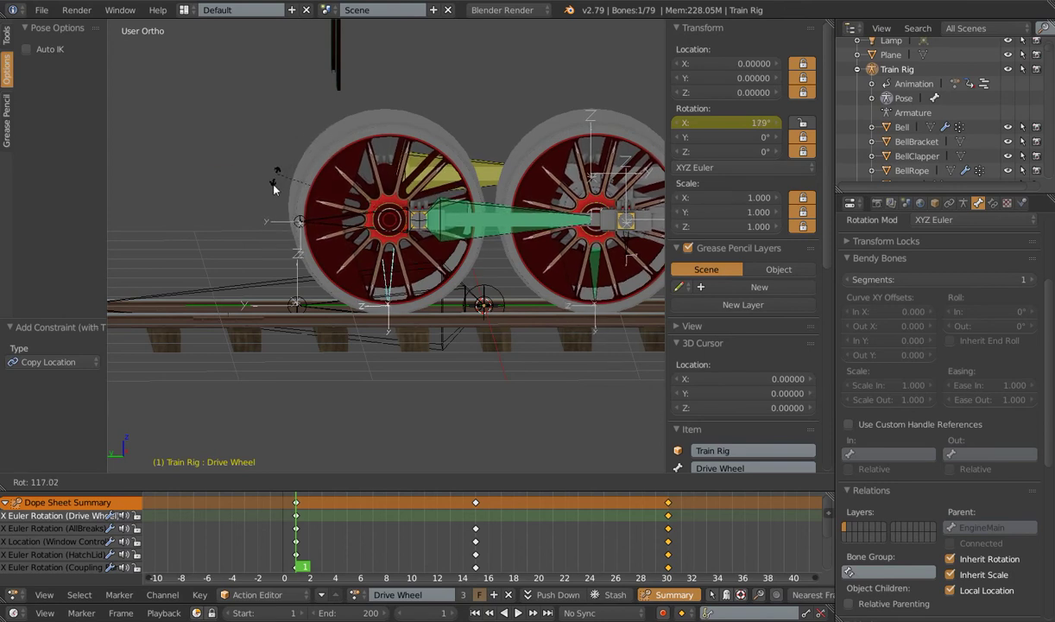
{"action": "right_click", "coordinate": [275, 179]}
- Select the LocoDriverConrod.001.R bone and examine how the rod sits on the drive wheels from several angles
{"action": "right_click", "coordinate": [422, 171]}
{"action": "middle_click_drag", "start_coordinate": [422, 171], "coordinate": [438, 205]}
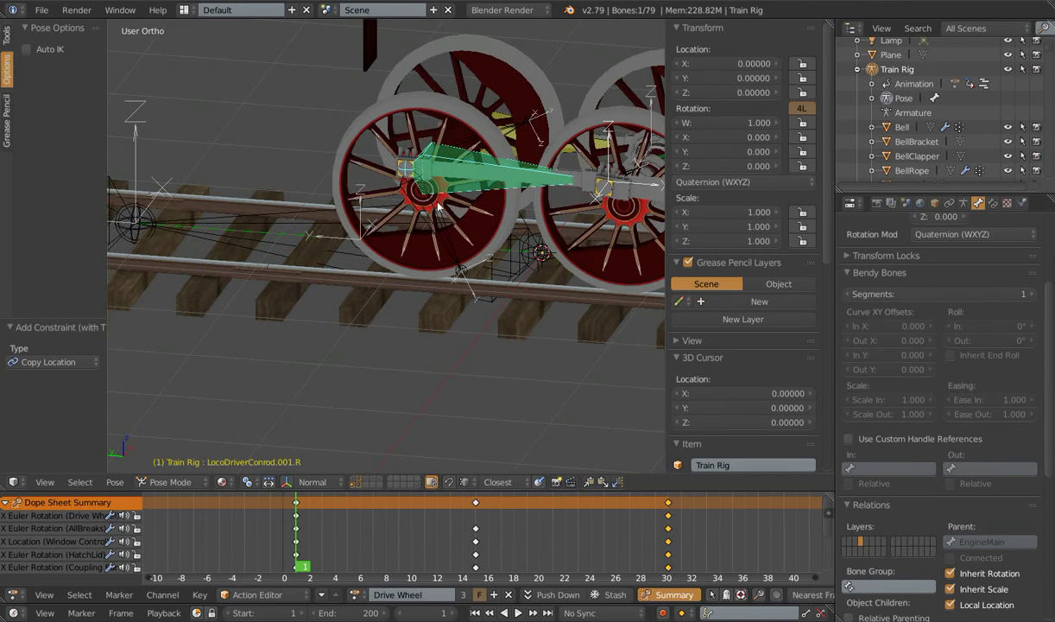
{"action": "scroll", "coordinate": [535, 226], "scroll_direction": "down", "scroll_amount": 4}
{"action": "middle_click_drag", "start_coordinate": [534, 226], "coordinate": [501, 293], "text": "shift"}
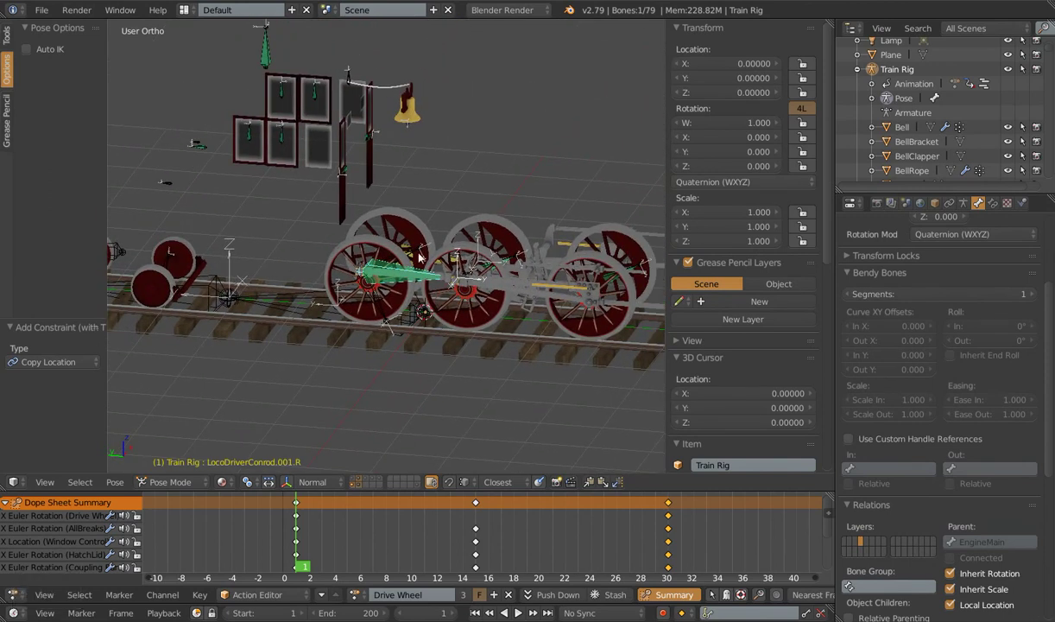
{"action": "scroll", "coordinate": [449, 309], "scroll_direction": "up", "scroll_amount": 4}
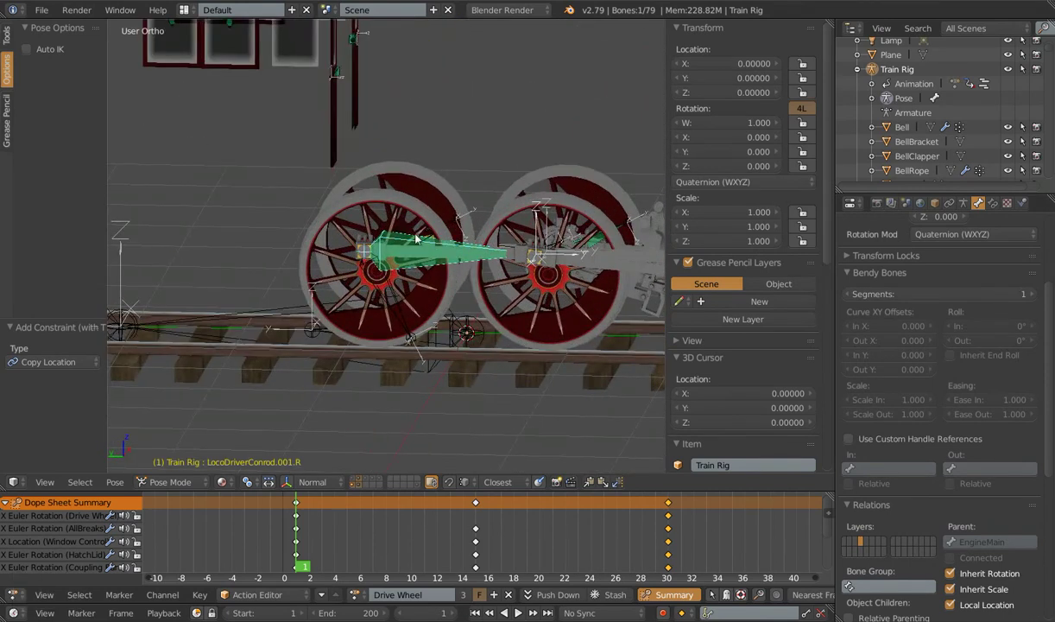
{"action": "middle_click_drag", "start_coordinate": [419, 282], "coordinate": [432, 275]}
{"action": "middle_click_drag", "start_coordinate": [432, 275], "coordinate": [444, 269], "text": "shift"}
{"action": "scroll", "coordinate": [444, 269], "scroll_direction": "down", "scroll_amount": 2}
{"action": "scroll", "coordinate": [446, 271], "scroll_direction": "up", "scroll_amount": 3}
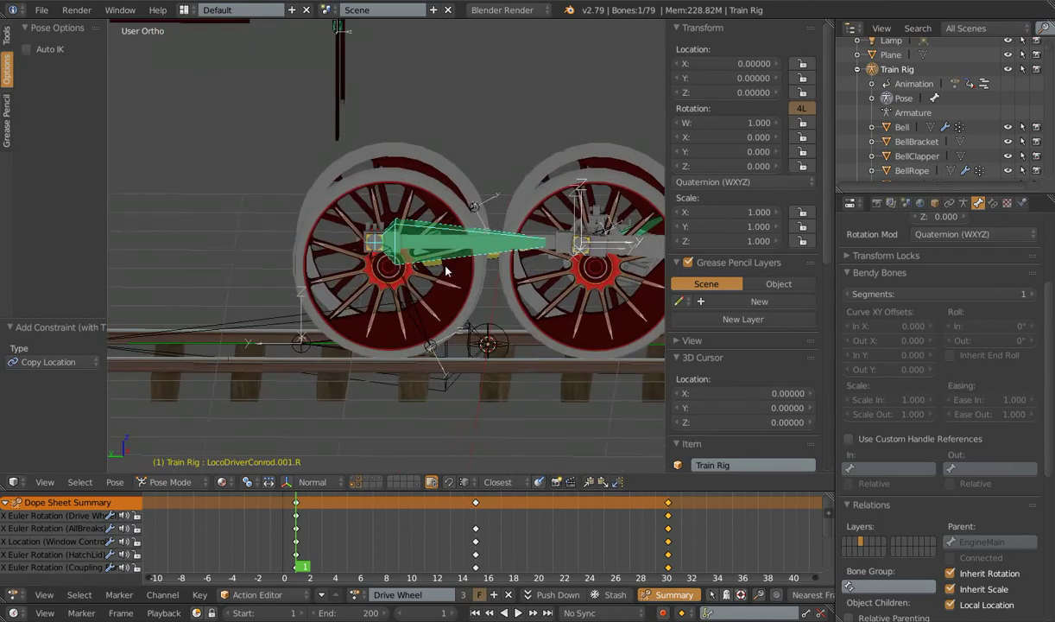
- Turn the Drive Wheel bone through another trial rotation to inspect the rod's motion from an angled view, and cancel it
{"action": "right_click", "coordinate": [474, 208]}
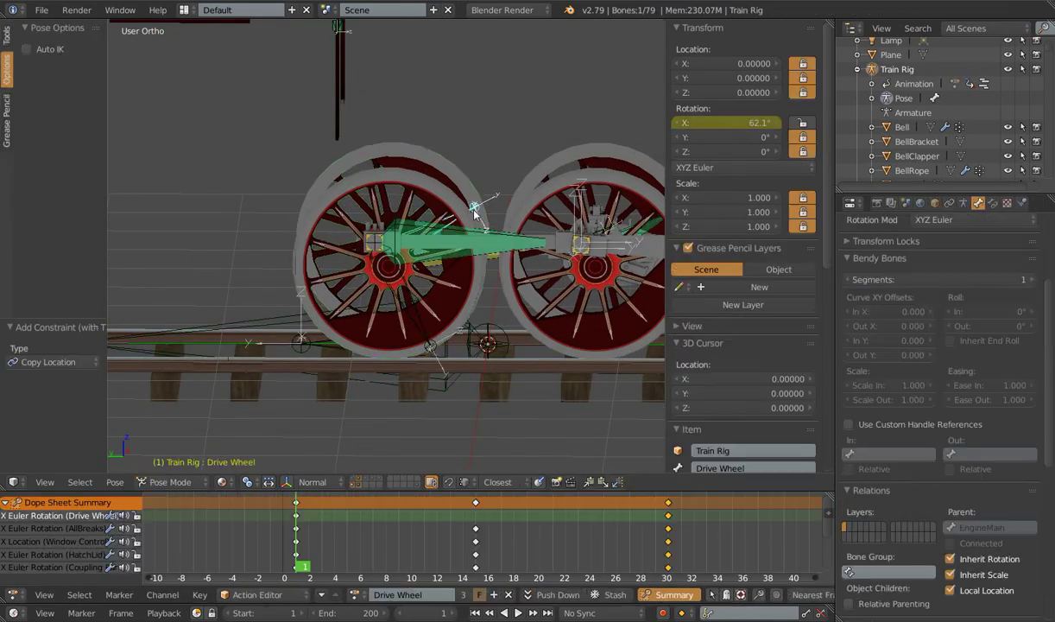
{"action": "key", "text": "r"}
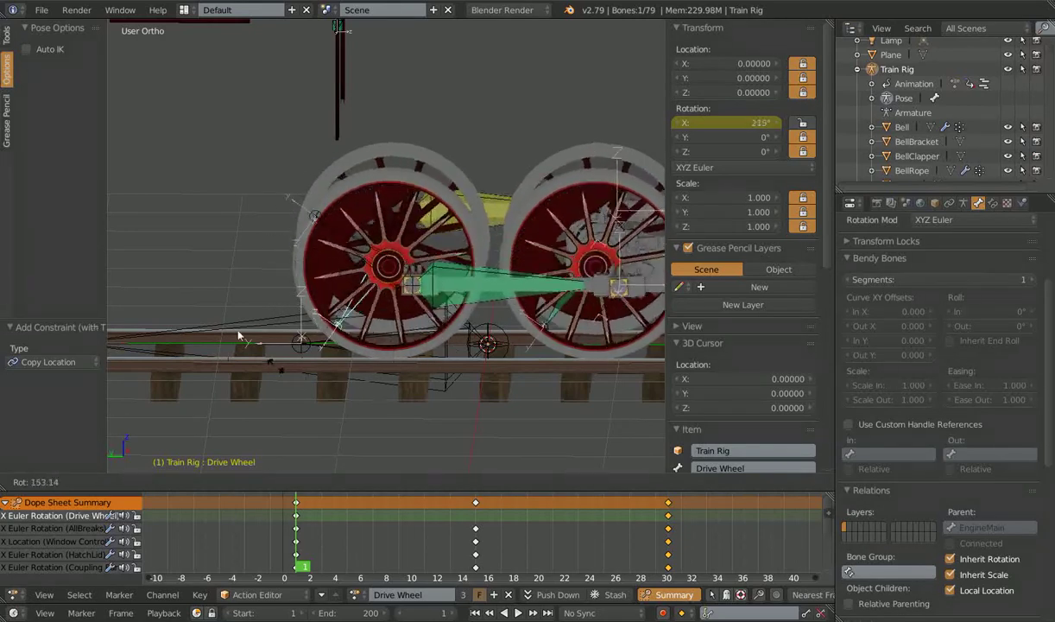
{"action": "key", "text": "Escape"}
- Bring the Drive Wheel bone's Relations and Display settings into view, including its custom shape
{"action": "scroll", "coordinate": [478, 268], "scroll_direction": "down", "scroll_amount": 4}
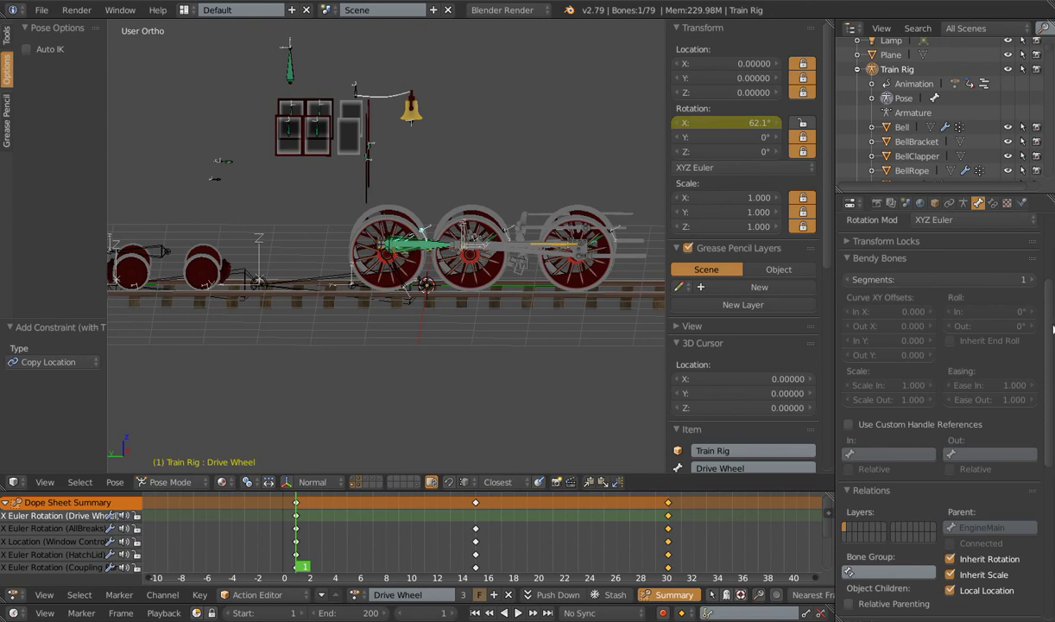
{"action": "left_click_drag", "start_coordinate": [1052, 328], "coordinate": [1052, 399]}
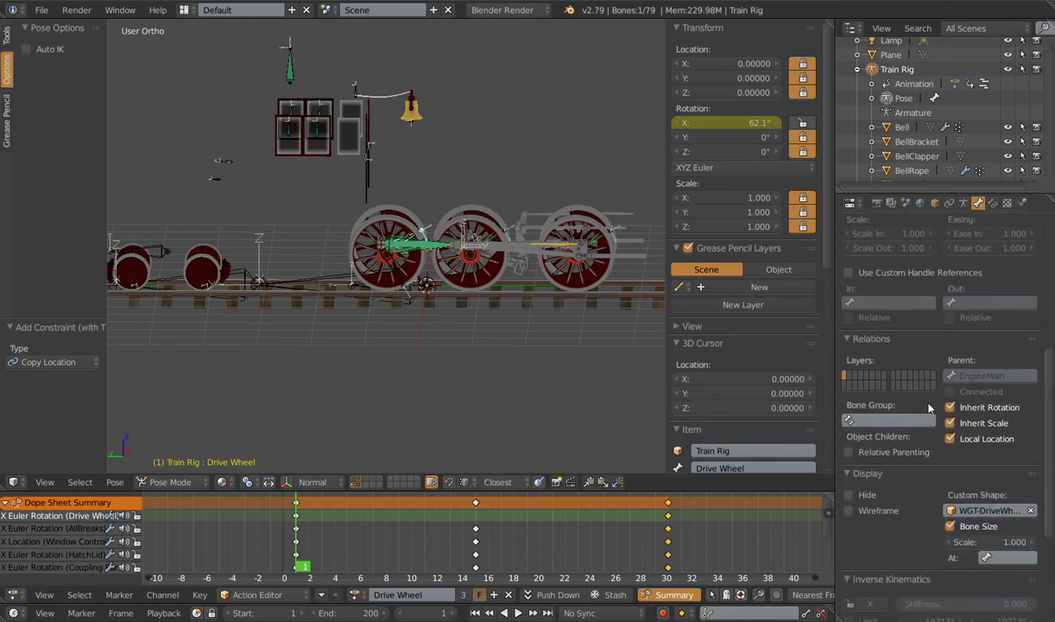